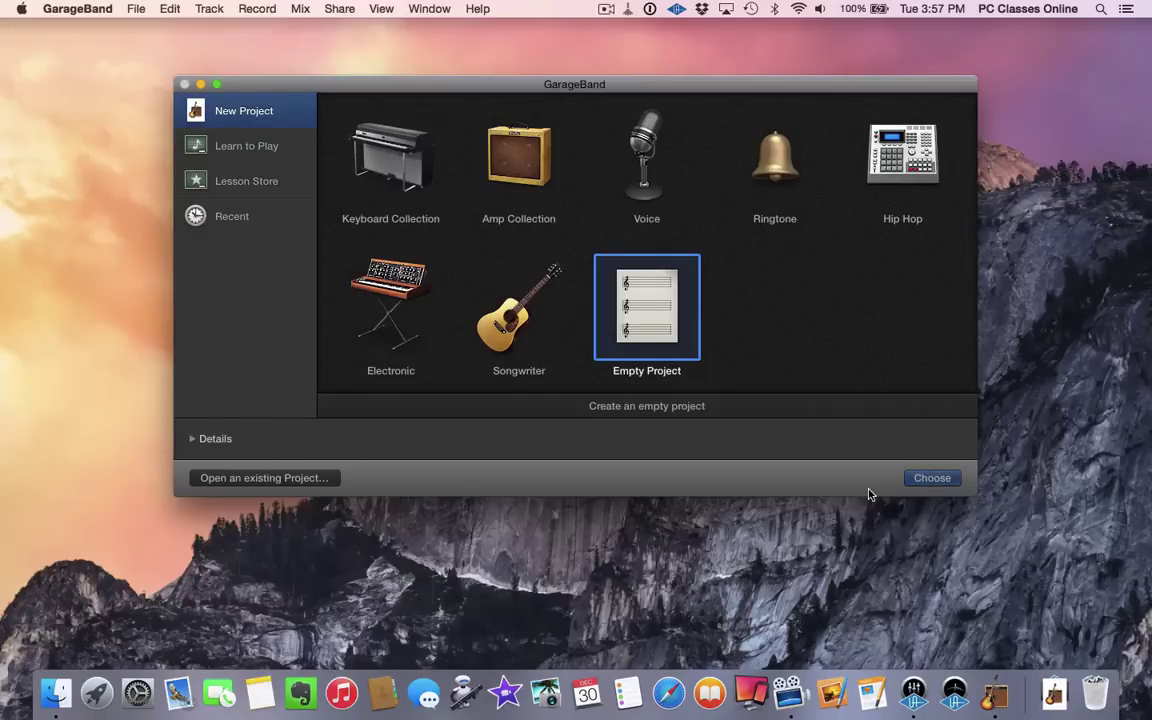
# Start an empty project and prepare a microphone audio track with Input at No Input and monitoring off
pyautogui.press('Return')
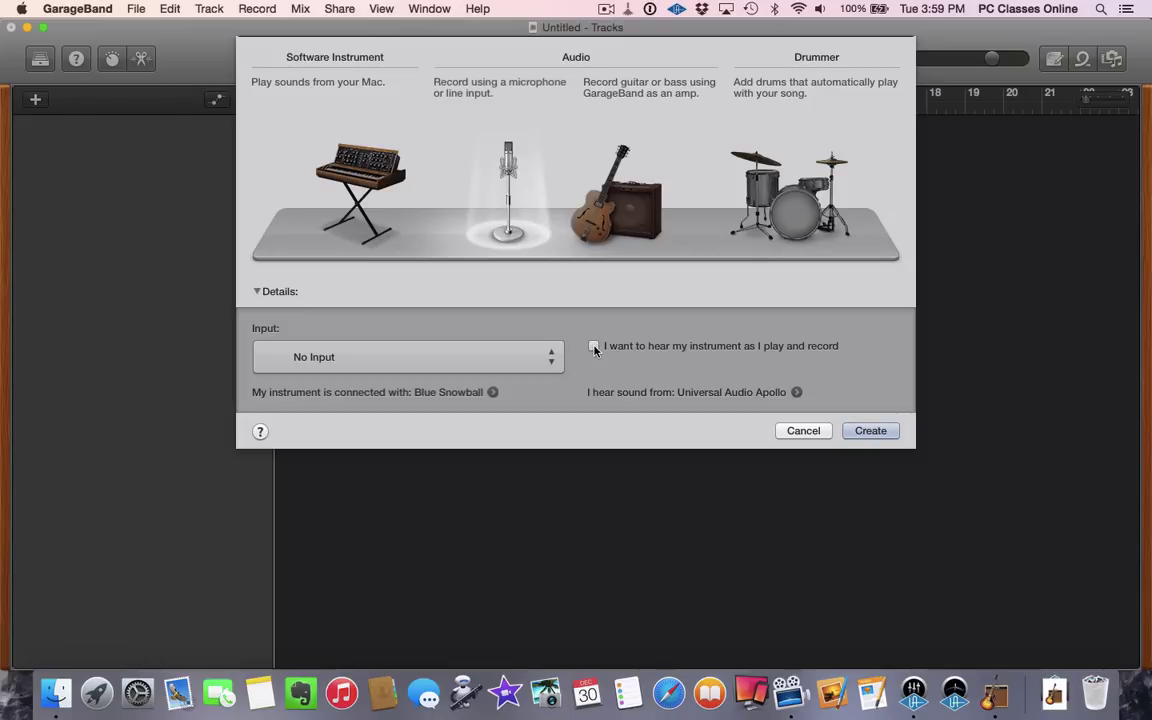
# Create the Audio 1 track and browse the Voice, Acoustic Guitar, Electric Guitar and Bass, and Legacy presets
pyautogui.click(866, 431)
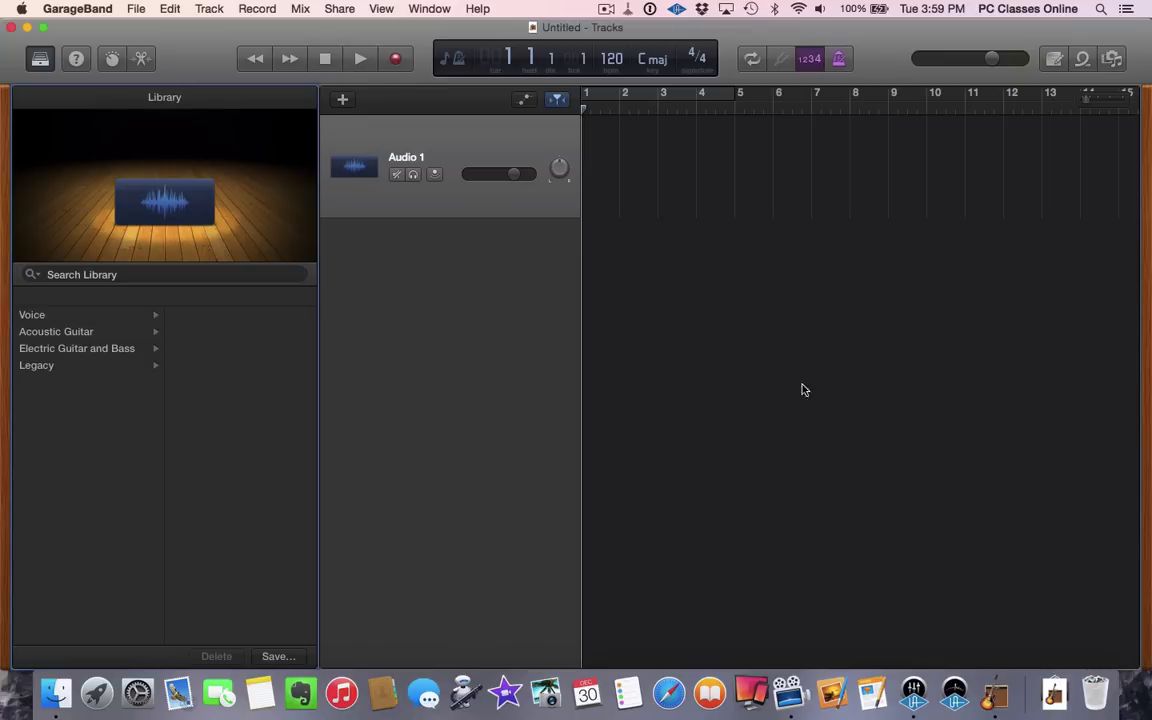
pyautogui.click(84, 318)
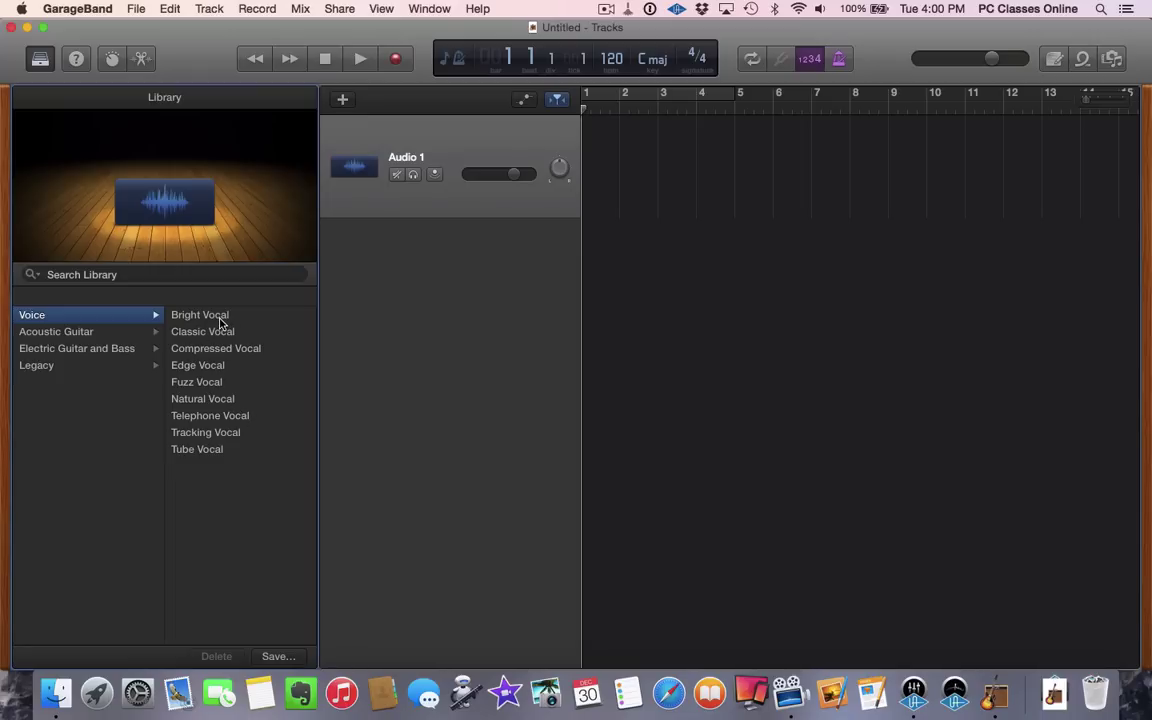
pyautogui.click(90, 332)
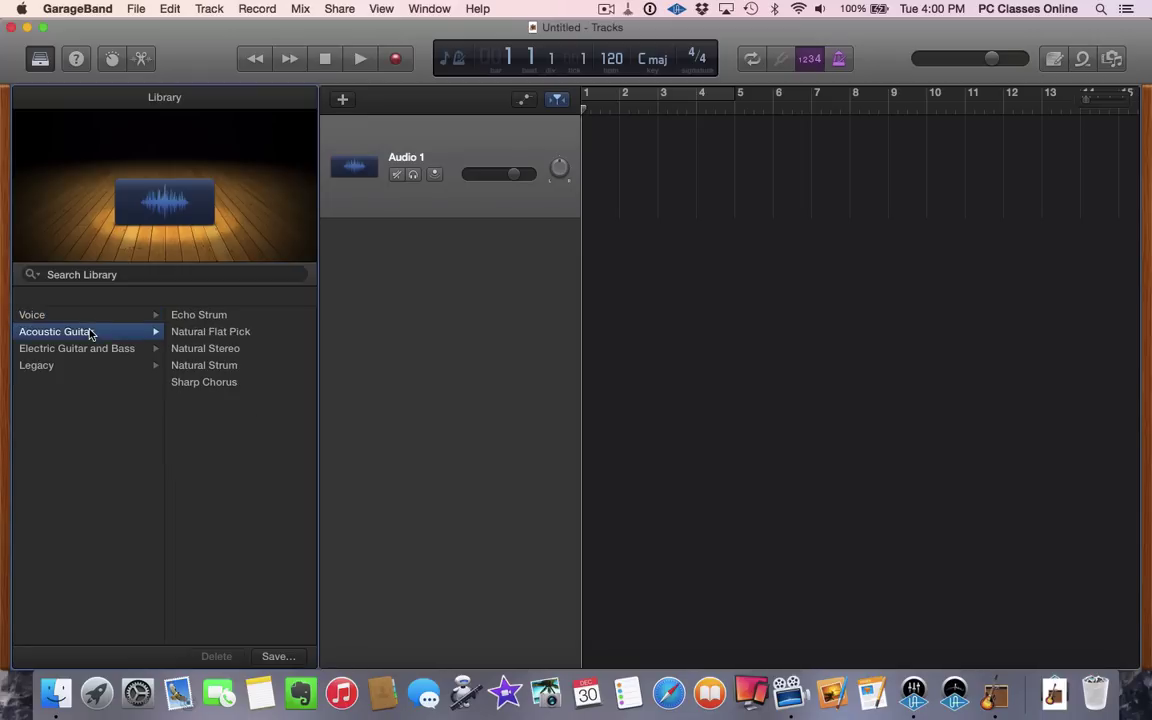
pyautogui.click(78, 352)
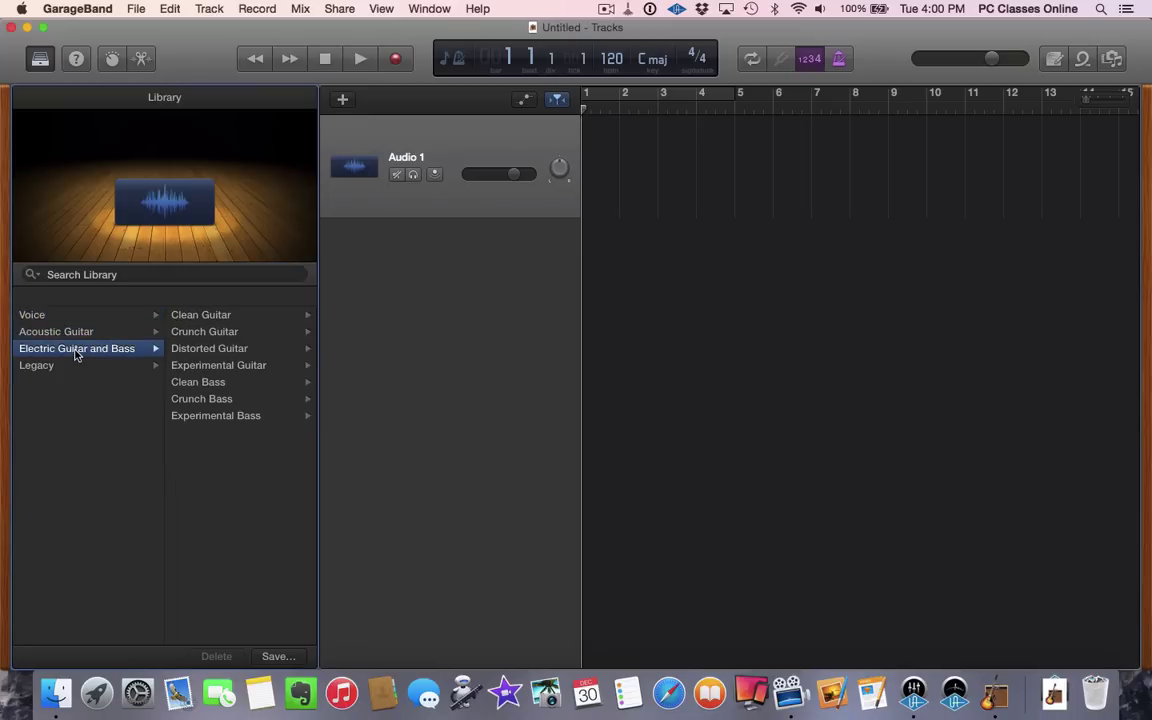
pyautogui.click(86, 366)
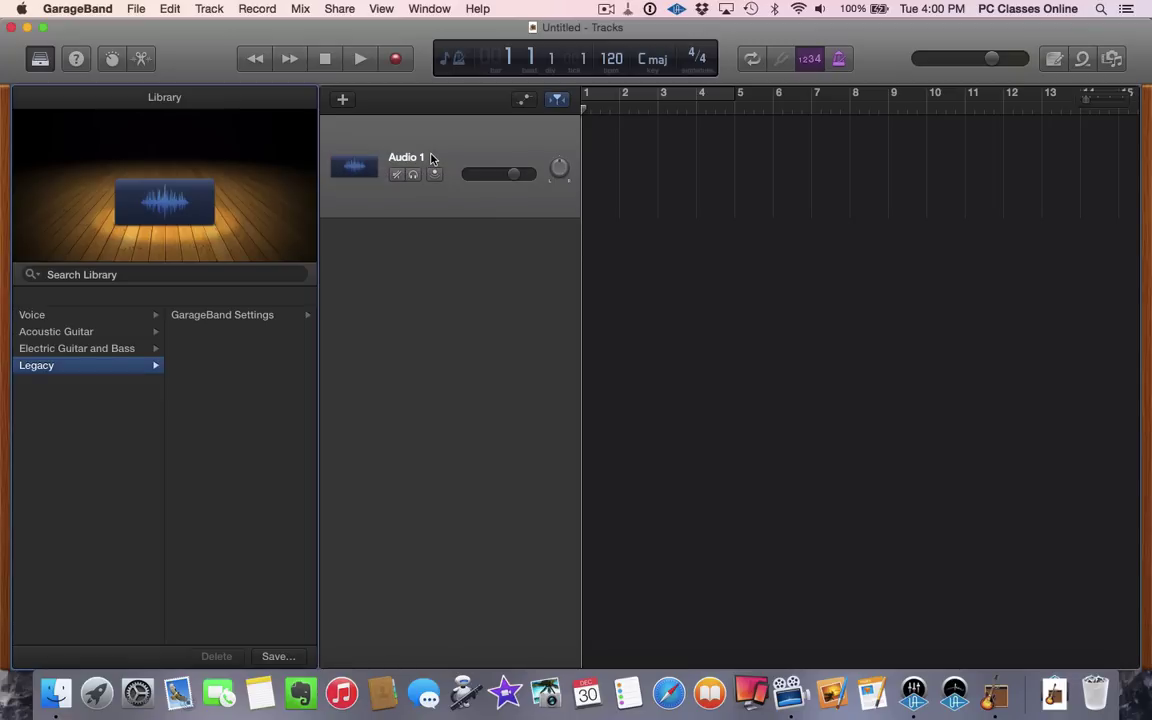
pyautogui.click(209, 9)
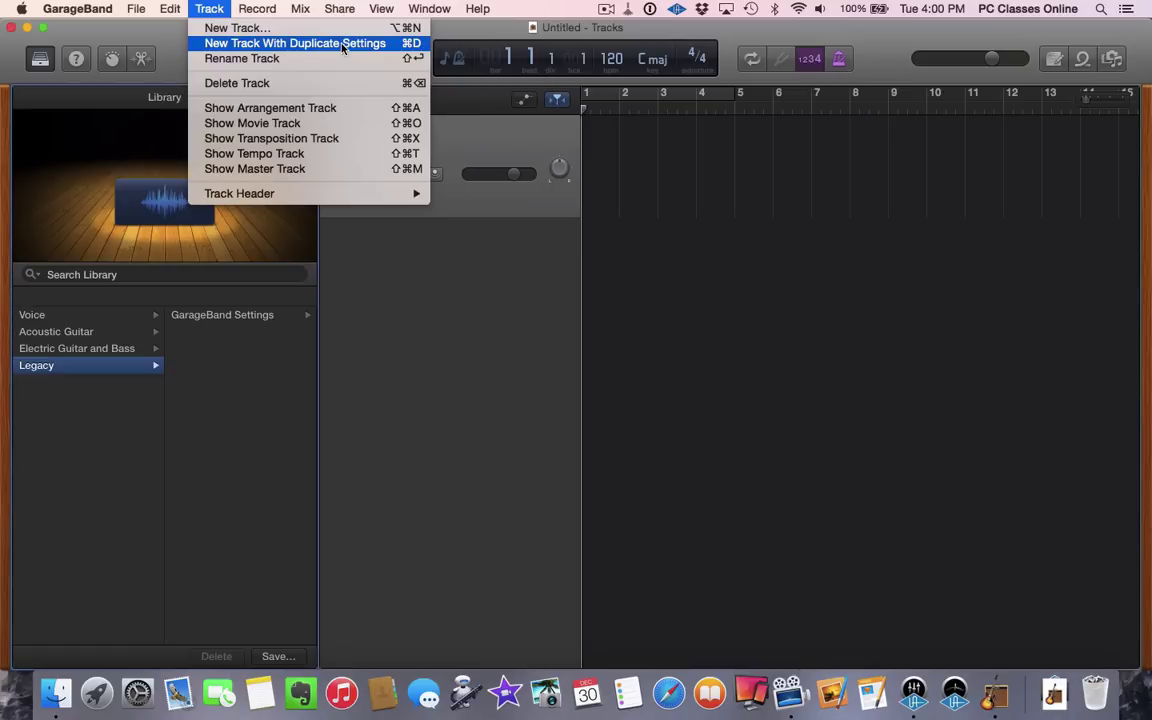
pyautogui.click(527, 268)
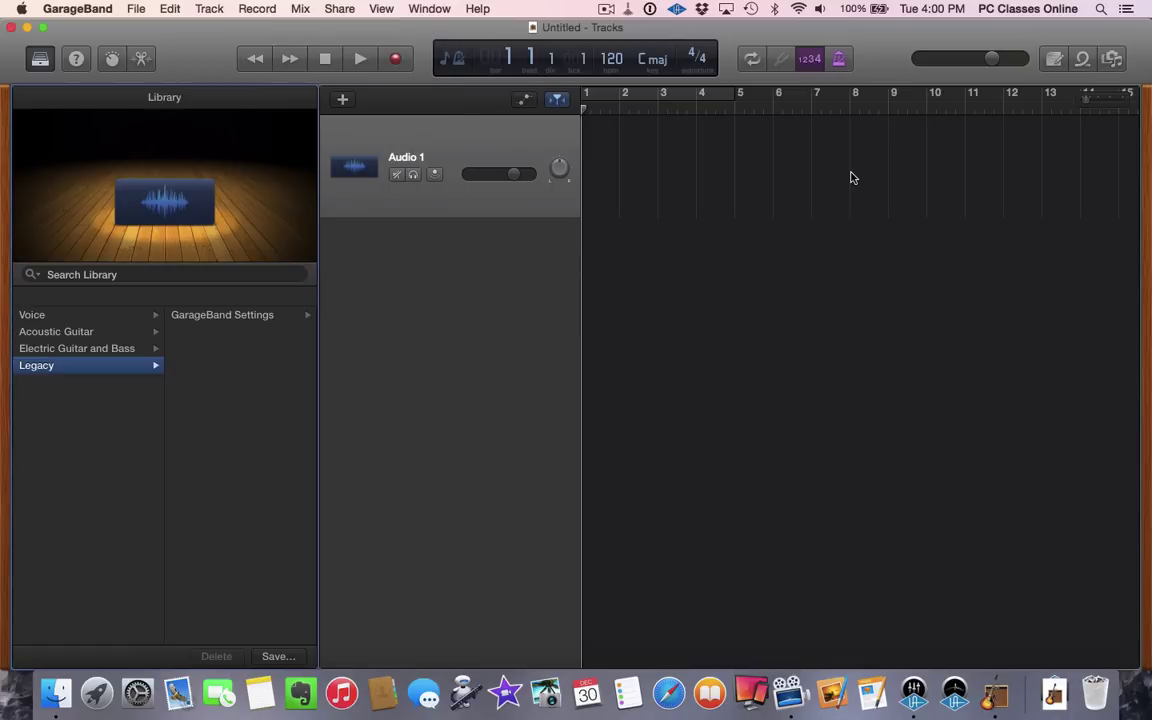
# Hide the sound Library after briefly reshowing it, and run the Audio 1 project full screen
pyautogui.click(40, 60)
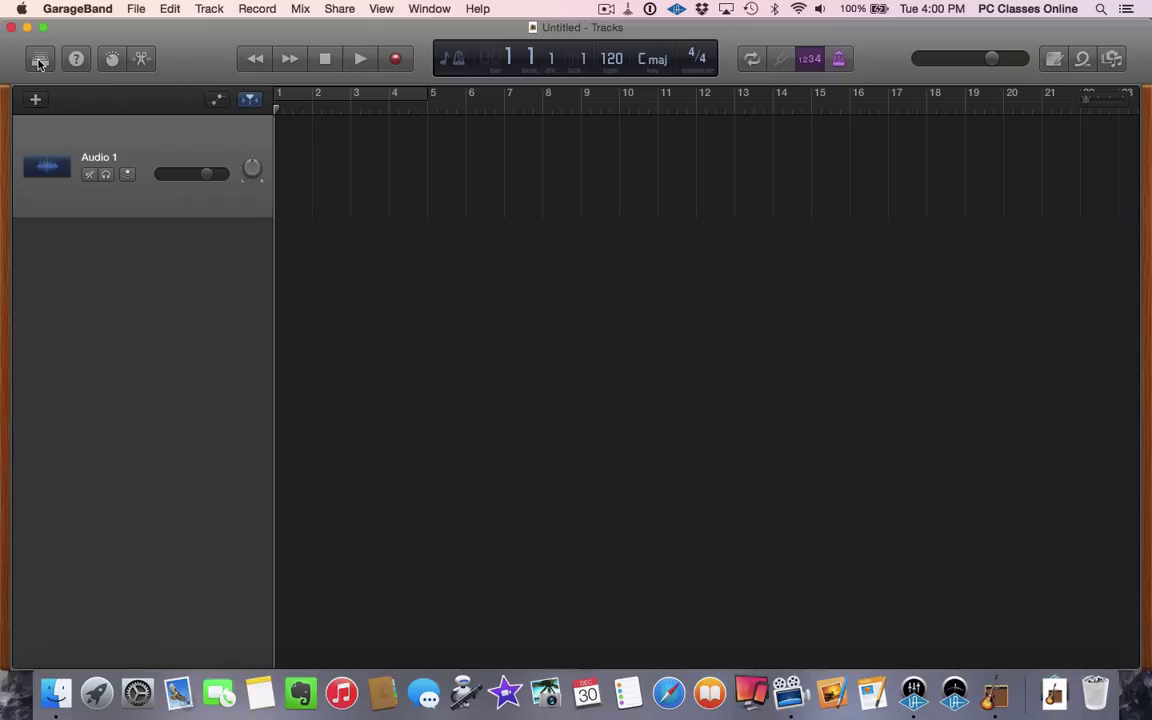
pyautogui.click(40, 60)
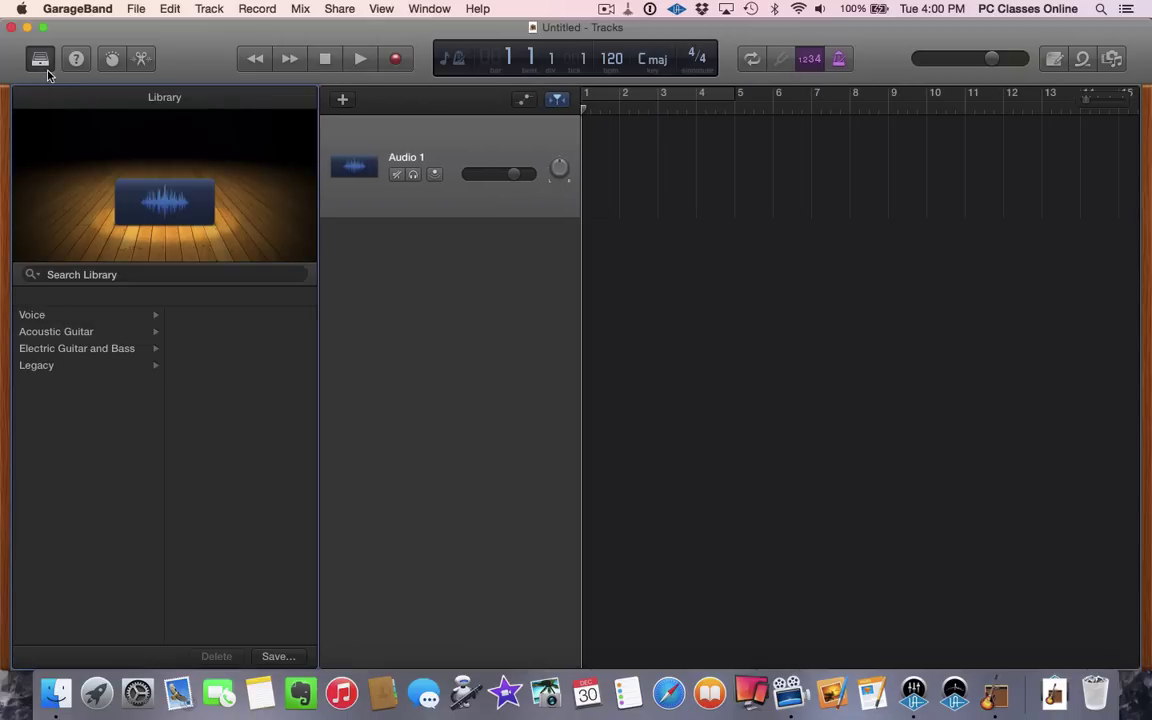
pyautogui.click(41, 60)
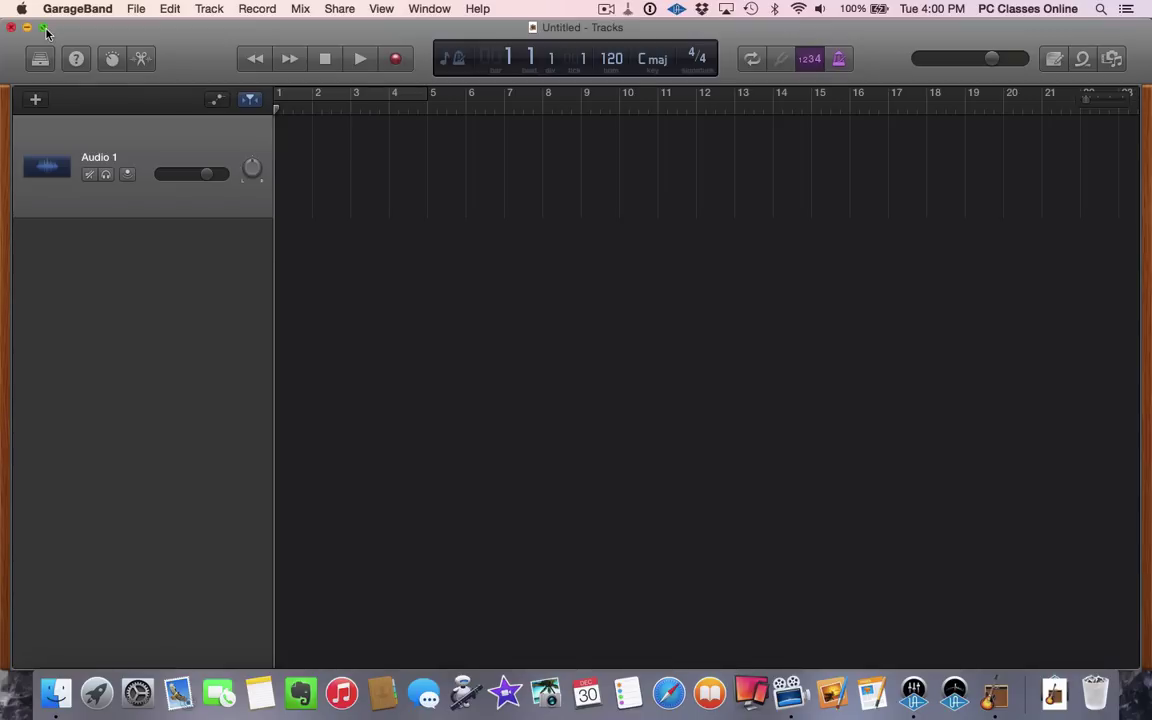
pyautogui.click(43, 29)
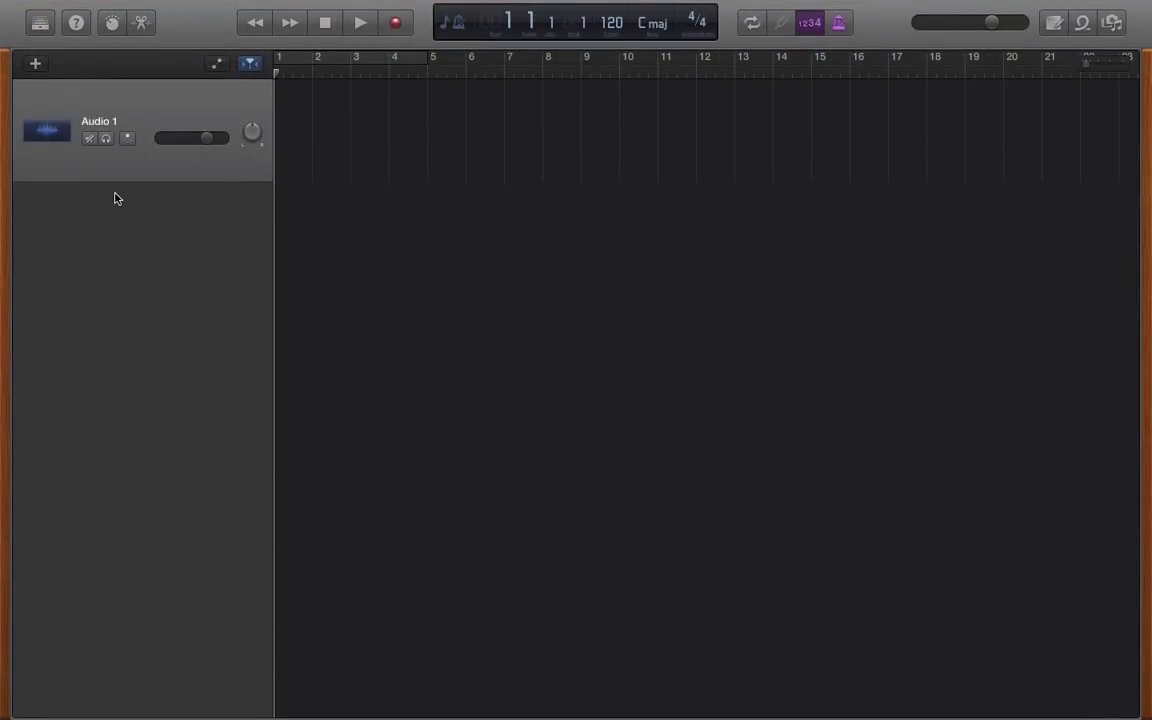
pyautogui.click(74, 24)
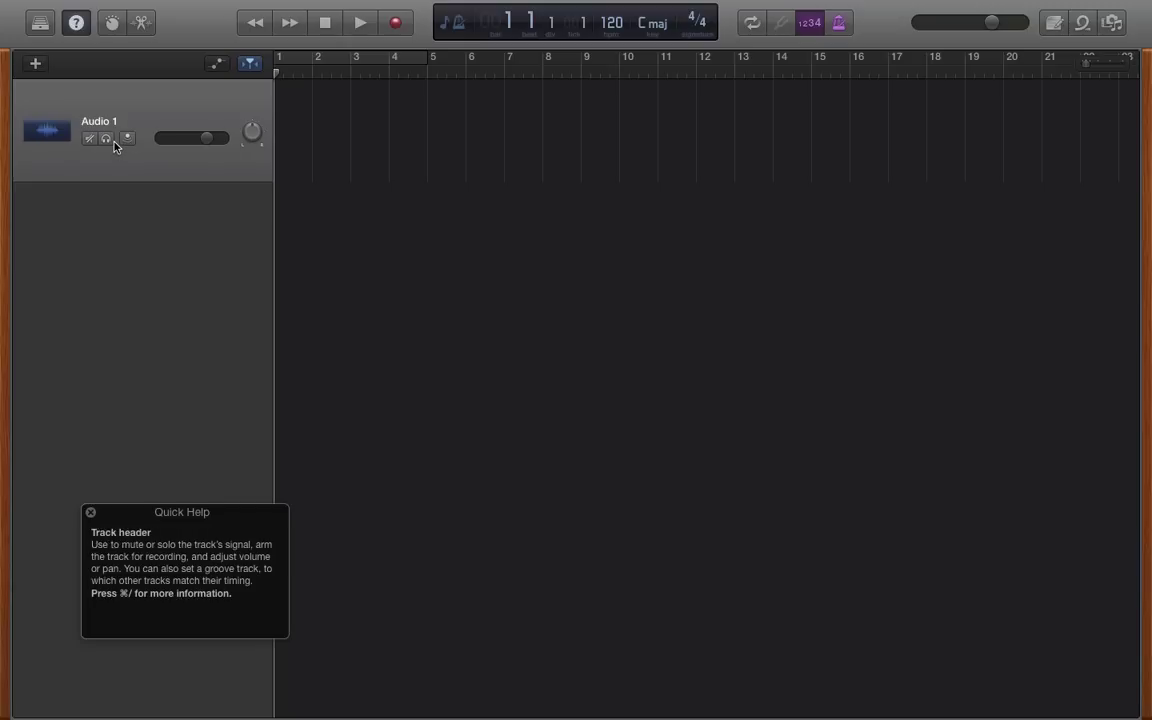
pyautogui.click(79, 23)
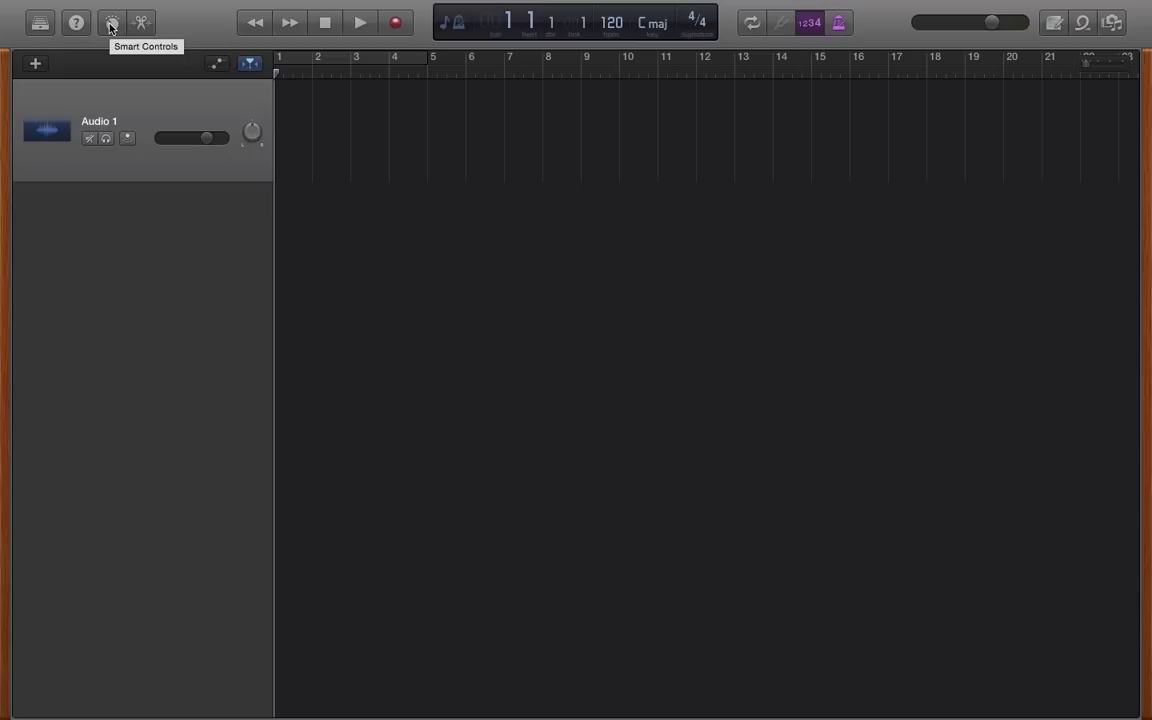
# Show Audio 1's Smart Controls, check the master channel, and inspect the recording settings and plug-ins
pyautogui.click(111, 23)
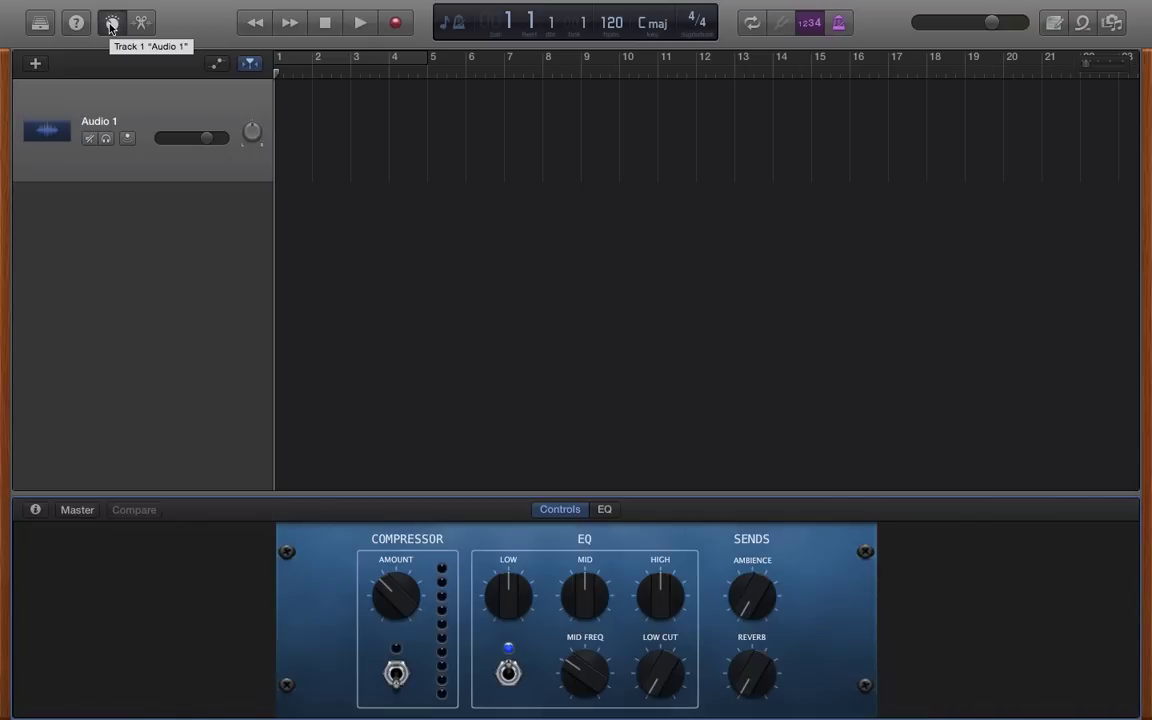
pyautogui.click(99, 509)
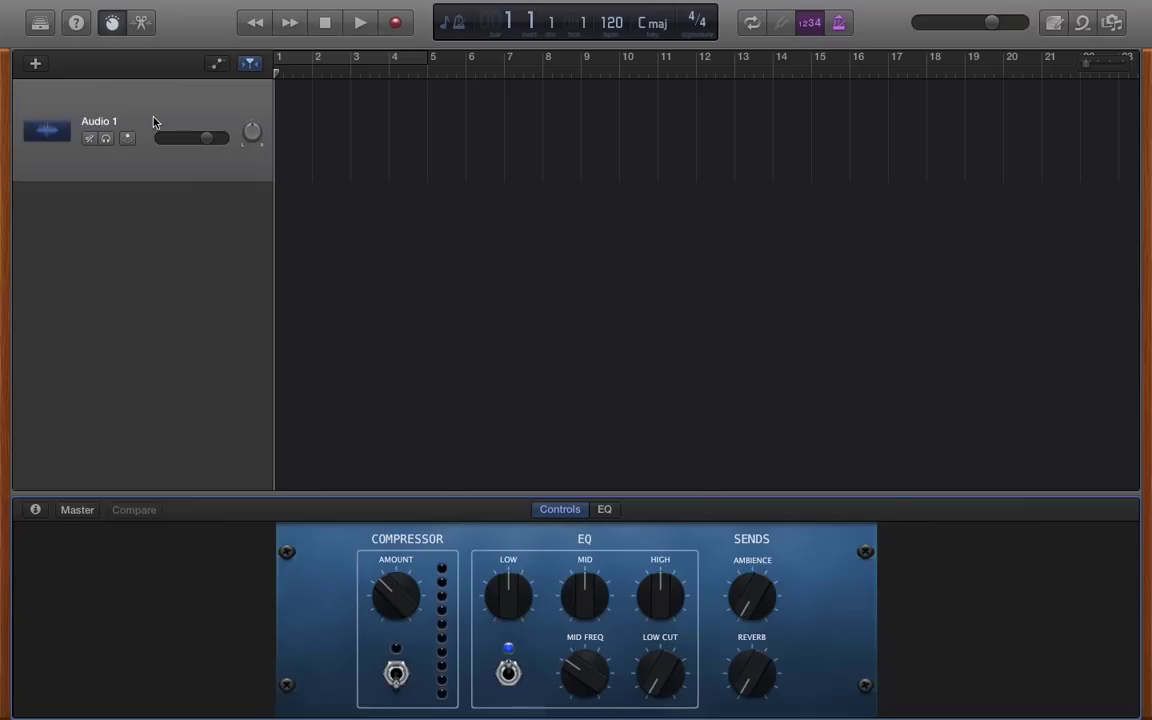
pyautogui.click(35, 509)
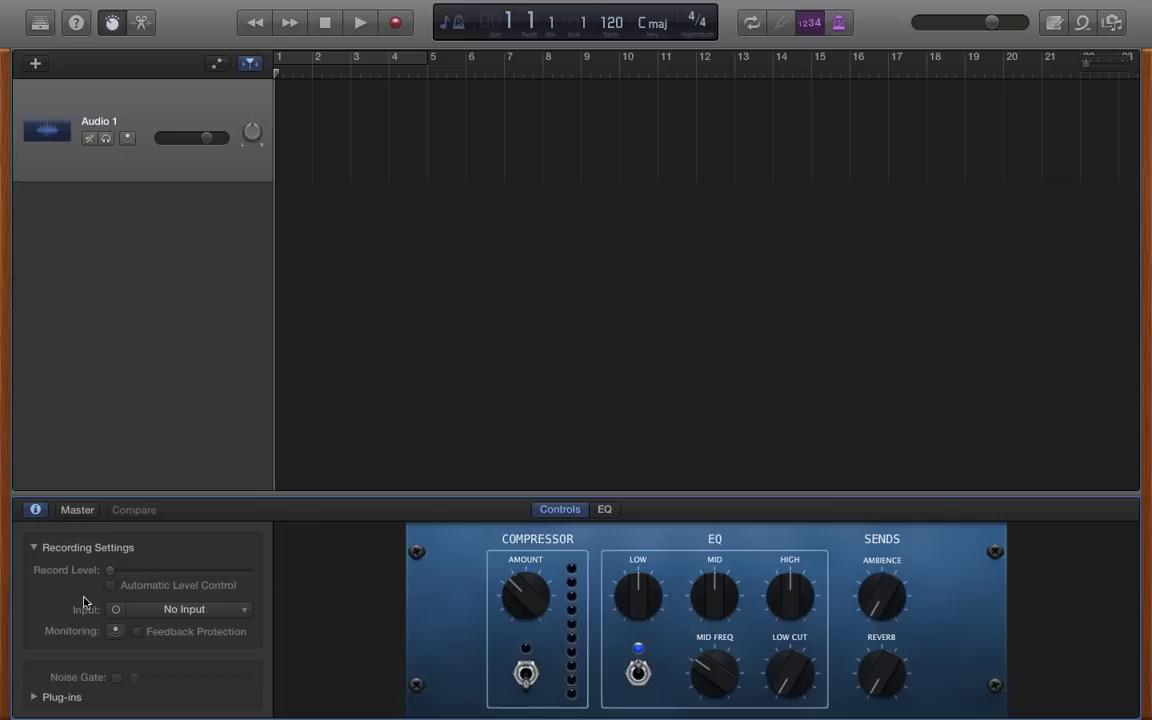
pyautogui.scroll(-1, 121, 649)
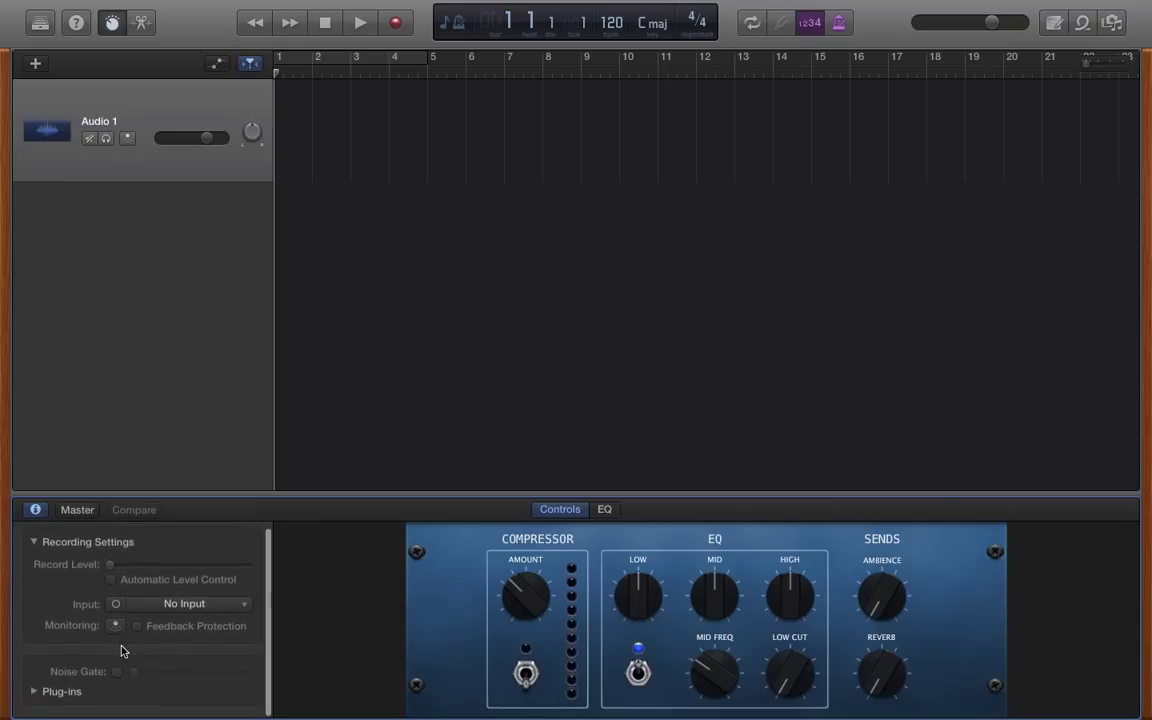
pyautogui.click(33, 693)
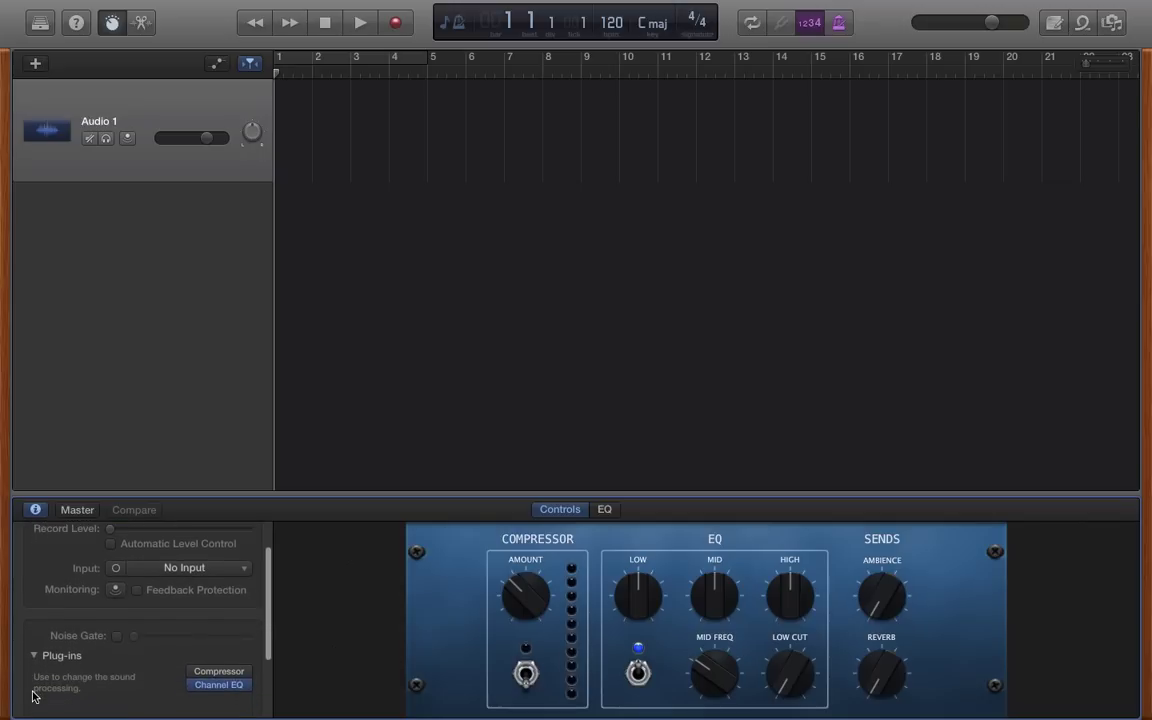
pyautogui.scroll(-4, 33, 696)
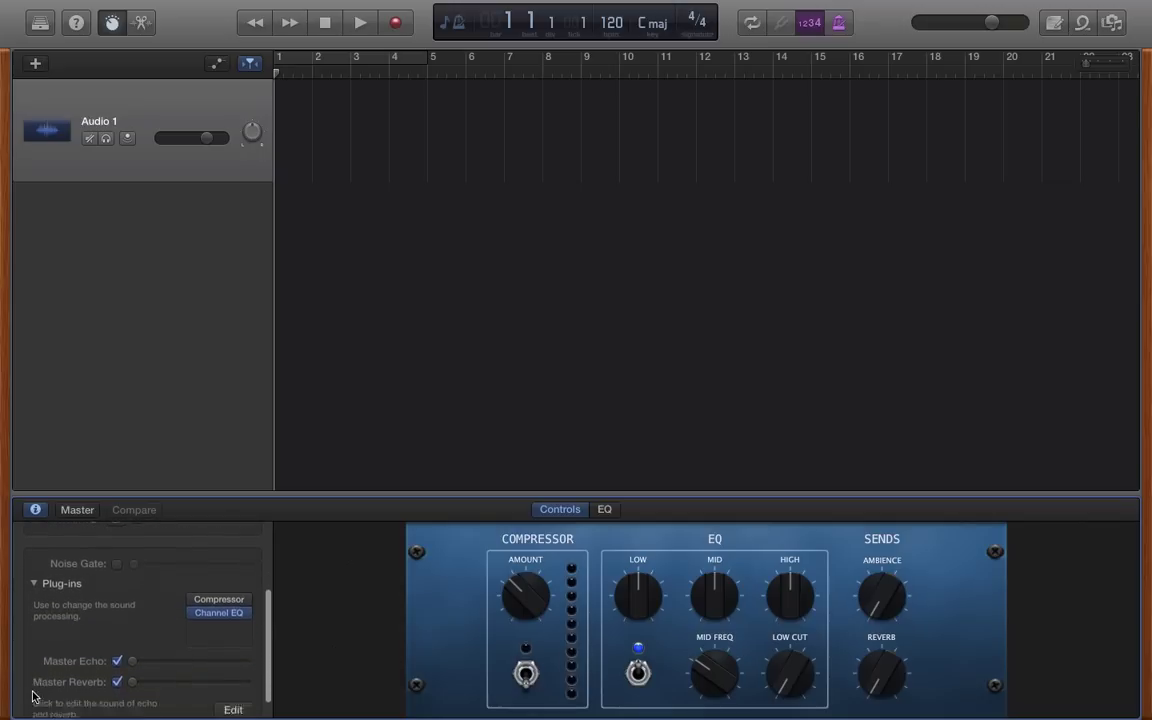
pyautogui.scroll(5, 31, 694)
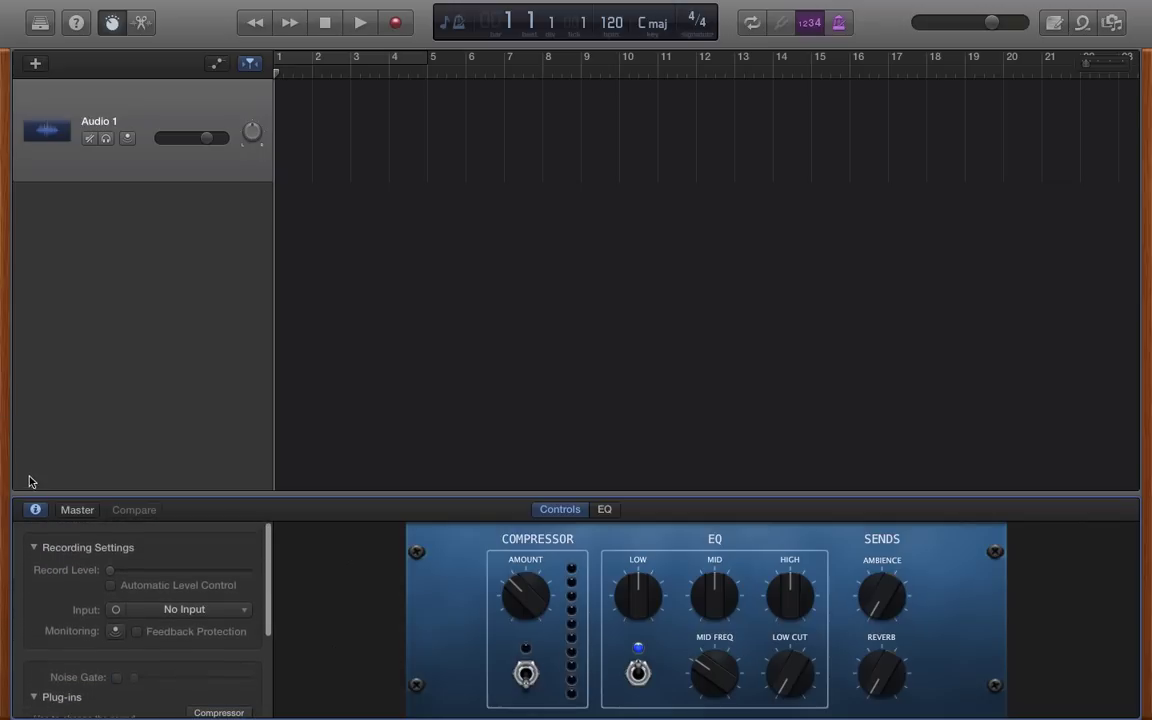
pyautogui.click(35, 509)
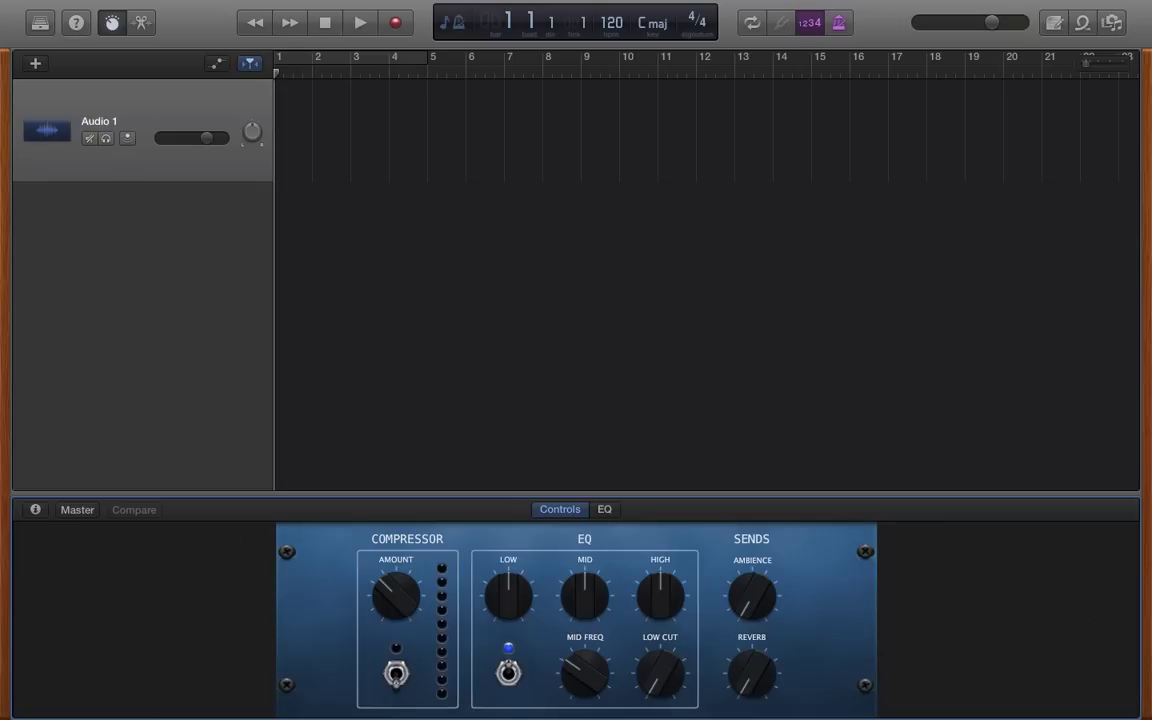
# Show the Audio 1 track editor, advance the playhead to bar 4, then return to the start
pyautogui.click(141, 22)
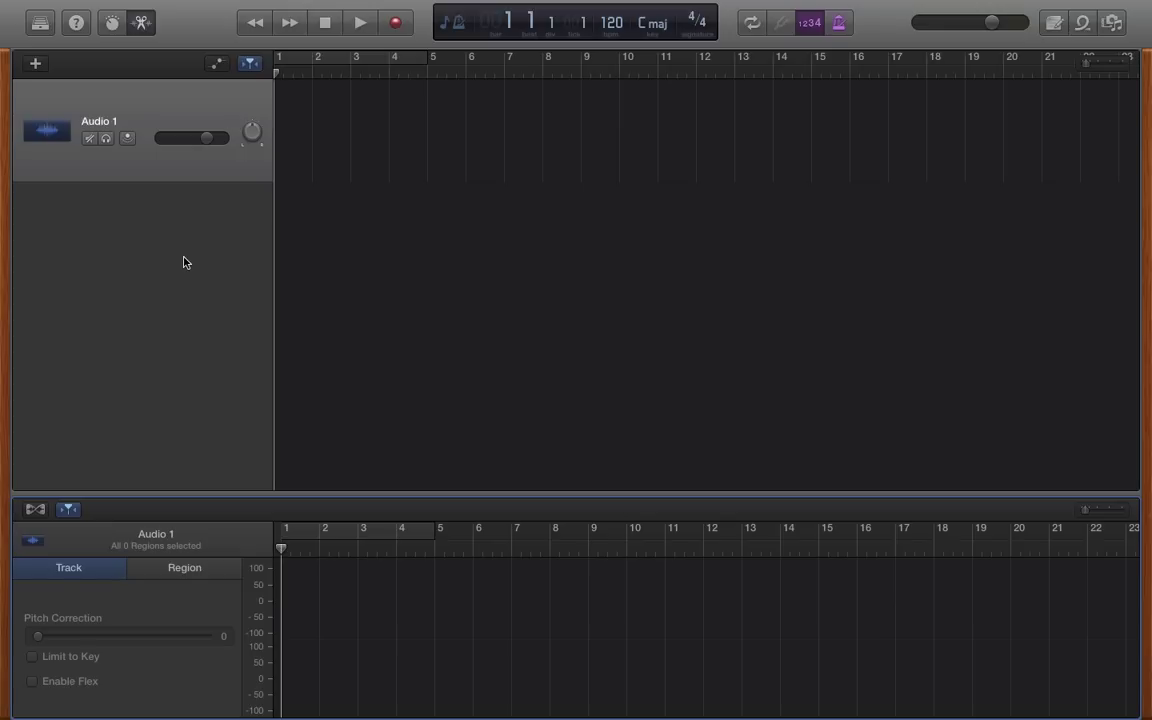
pyautogui.click(249, 63)
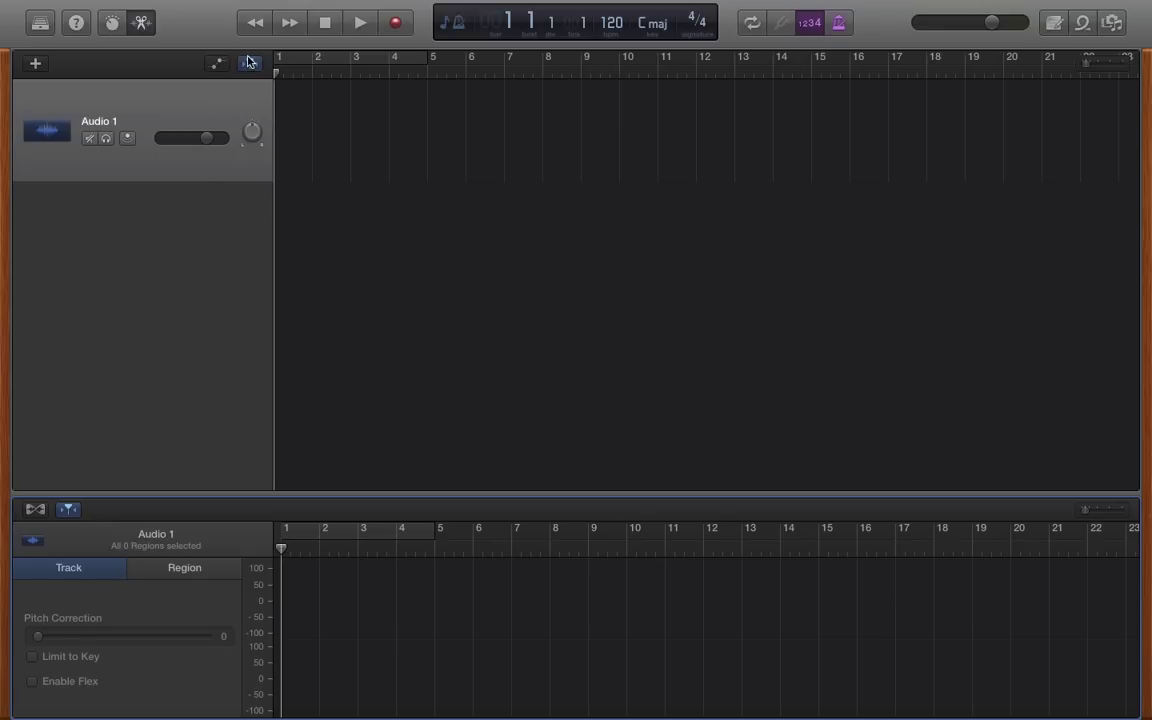
pyautogui.click(288, 23)
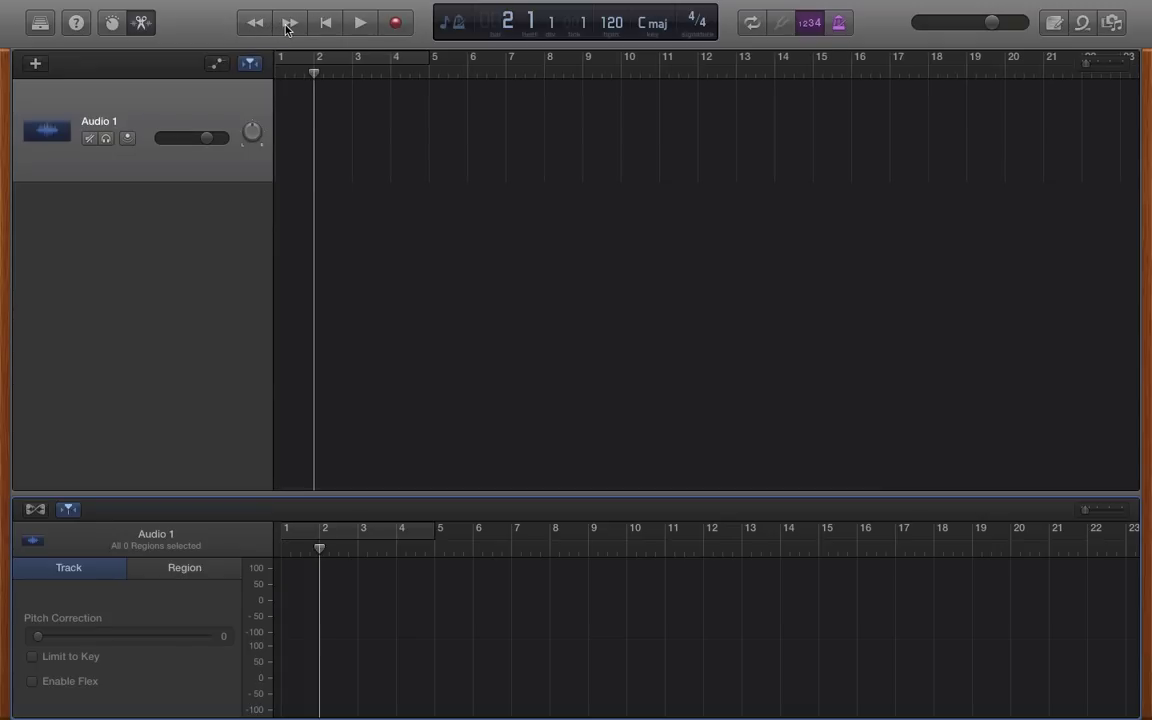
pyautogui.click(288, 24)
pyautogui.click(288, 24)
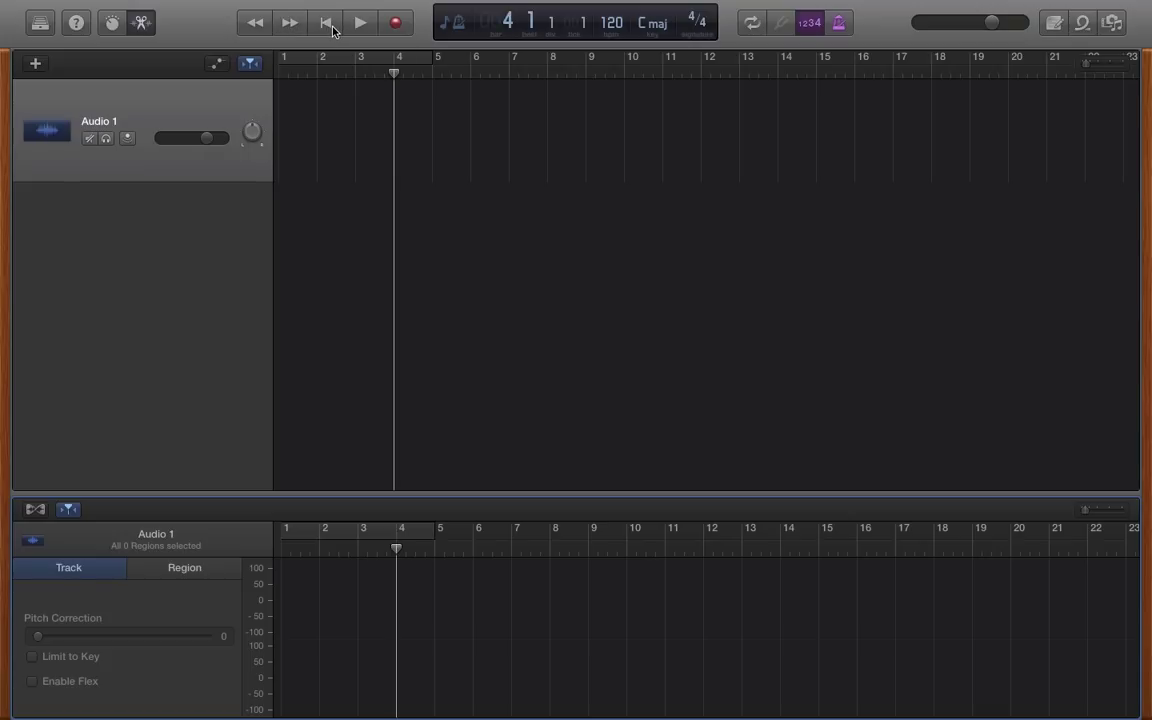
pyautogui.click(331, 27)
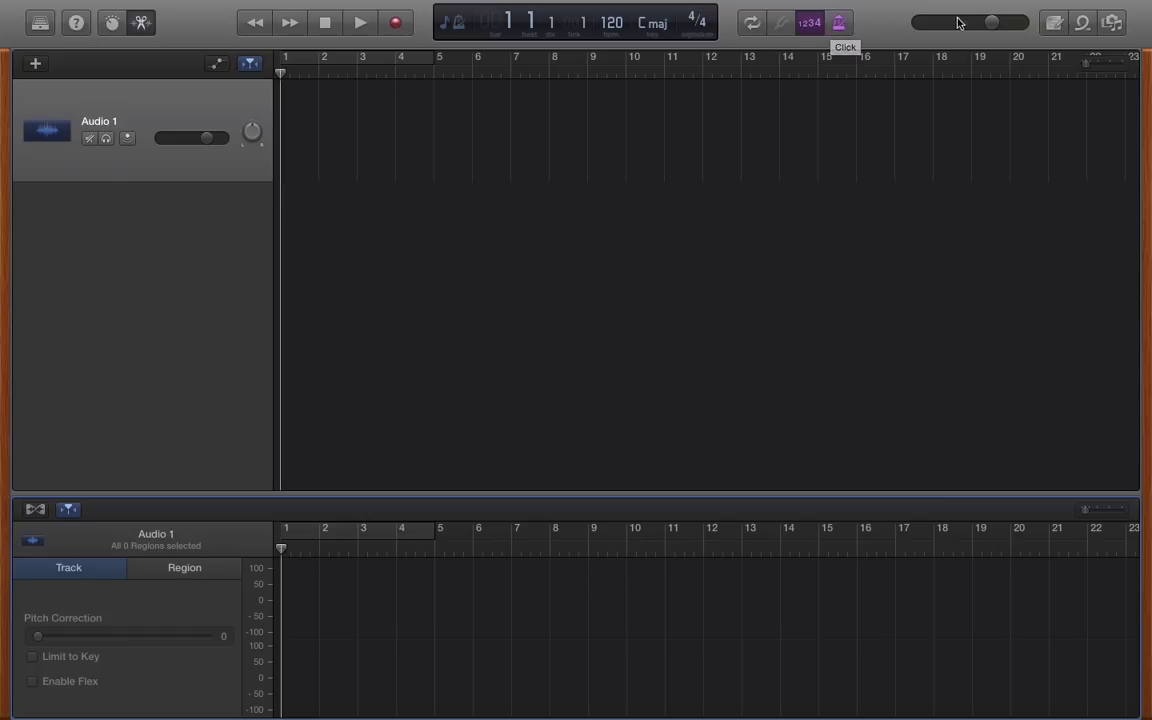
pyautogui.click(1054, 22)
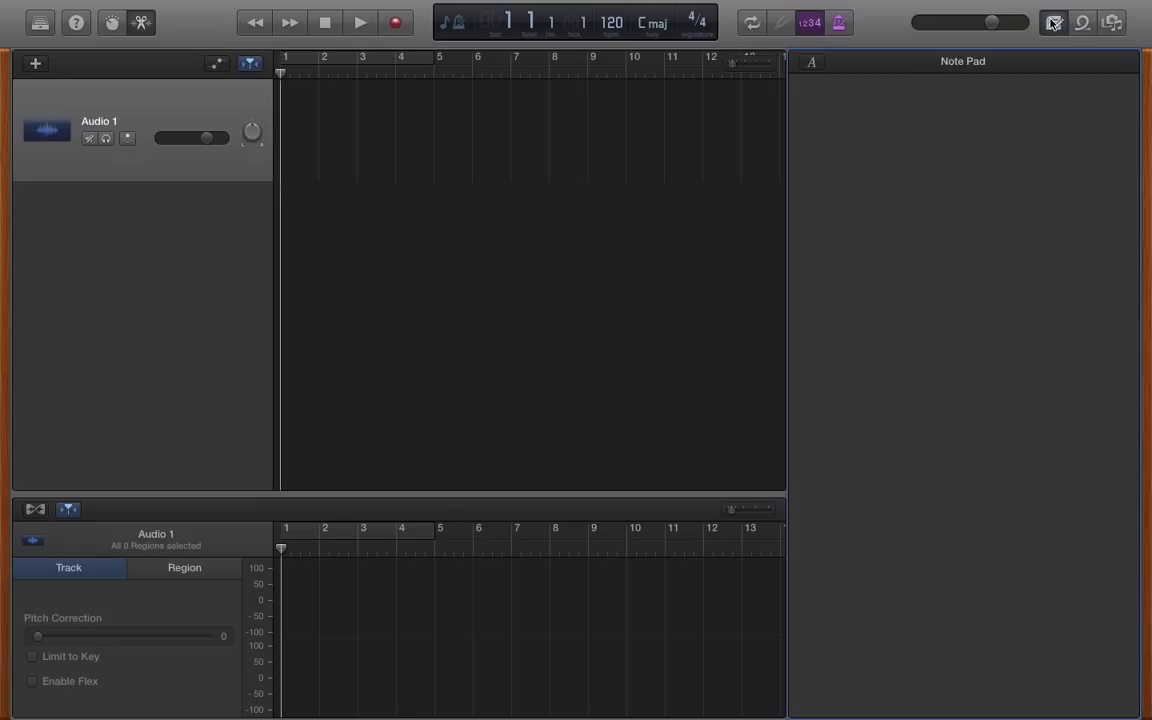
pyautogui.click(1054, 22)
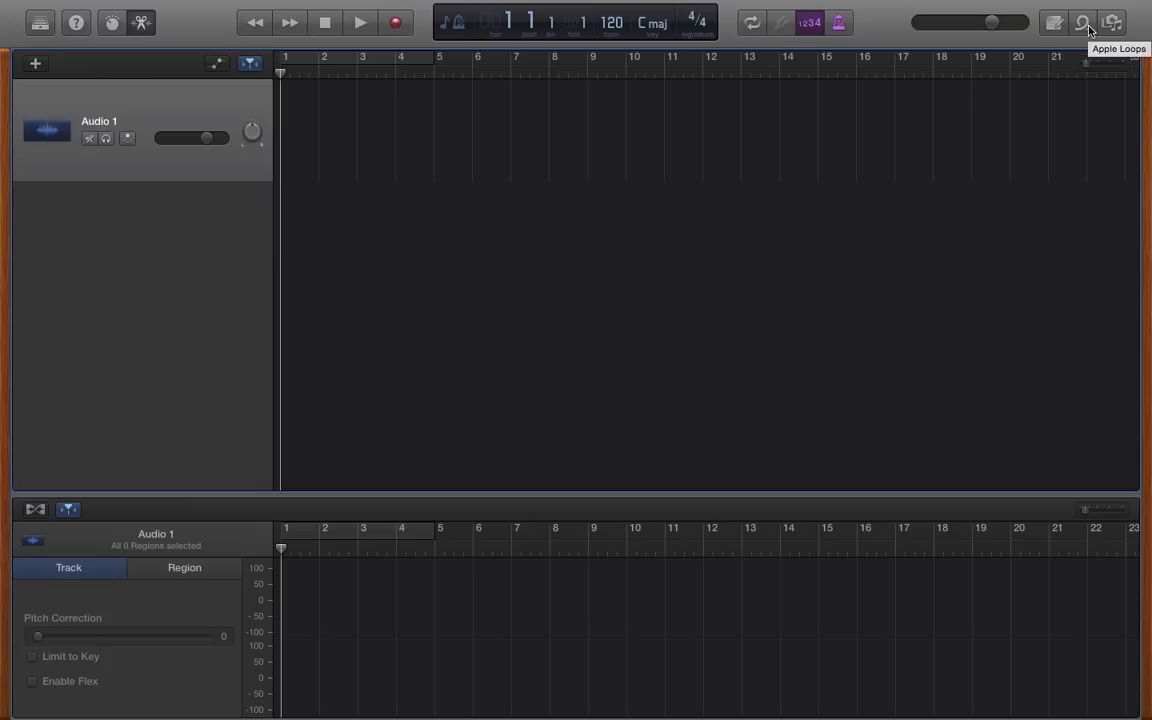
# Open the Loops browser and scroll through its 2936 Apple Loops
pyautogui.click(1088, 26)
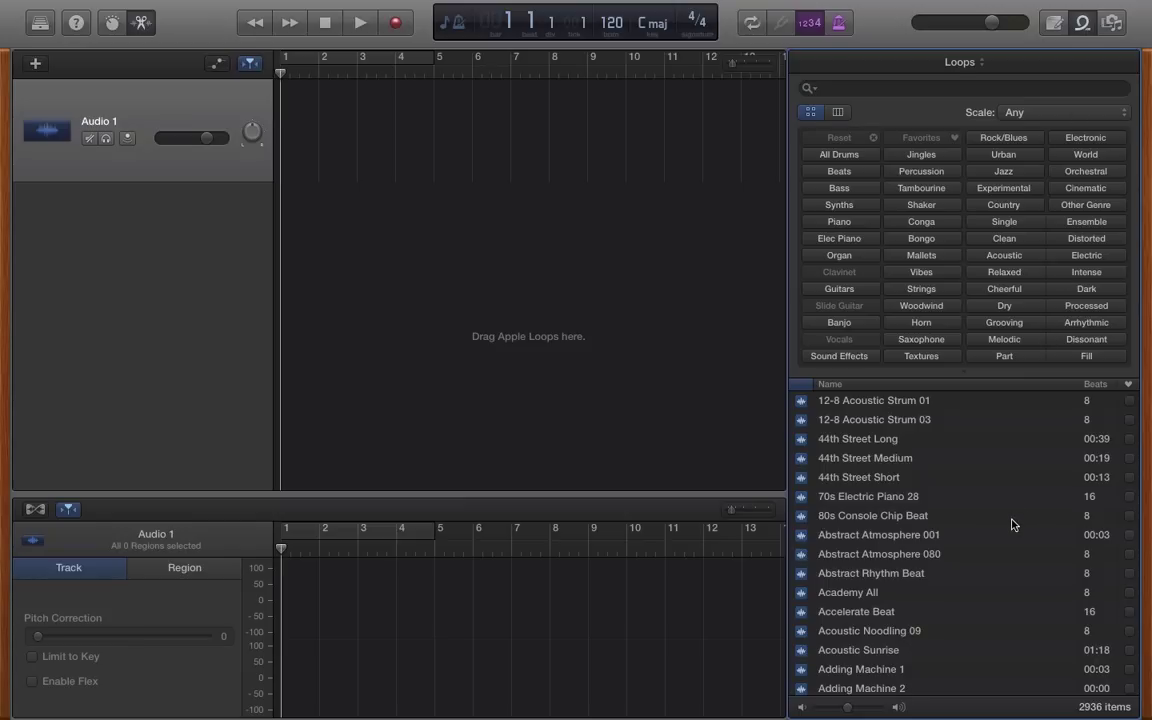
pyautogui.scroll(-20, 1012, 524)
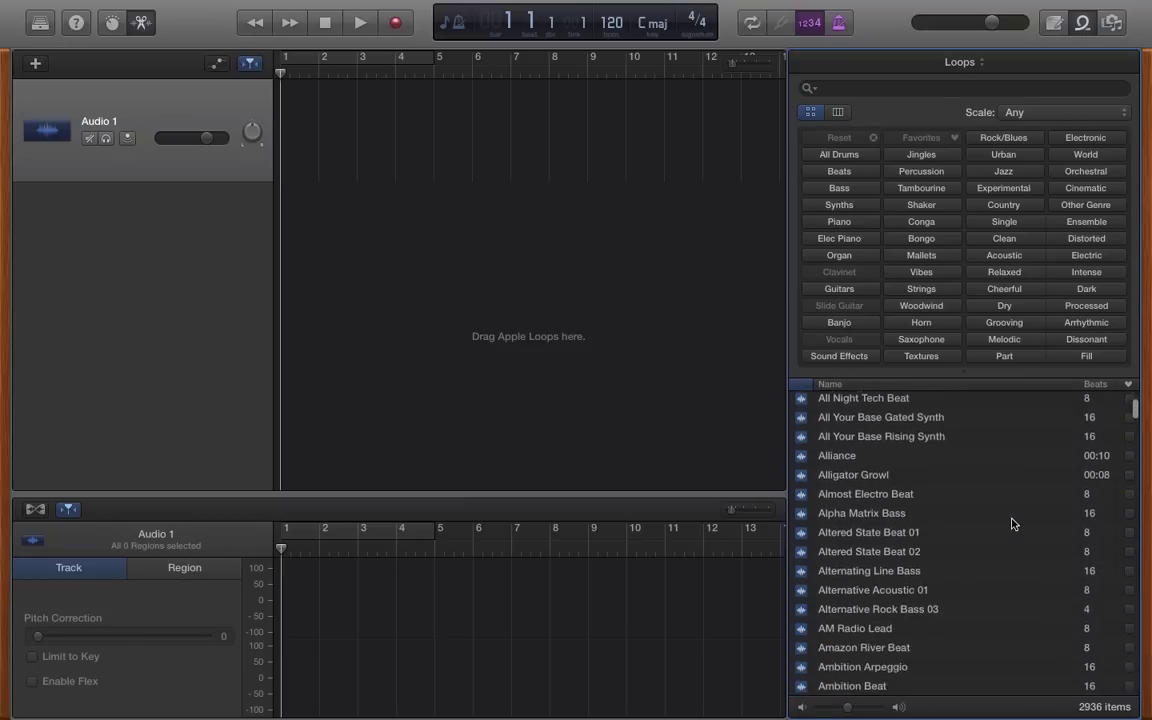
pyautogui.scroll(-15, 1012, 524)
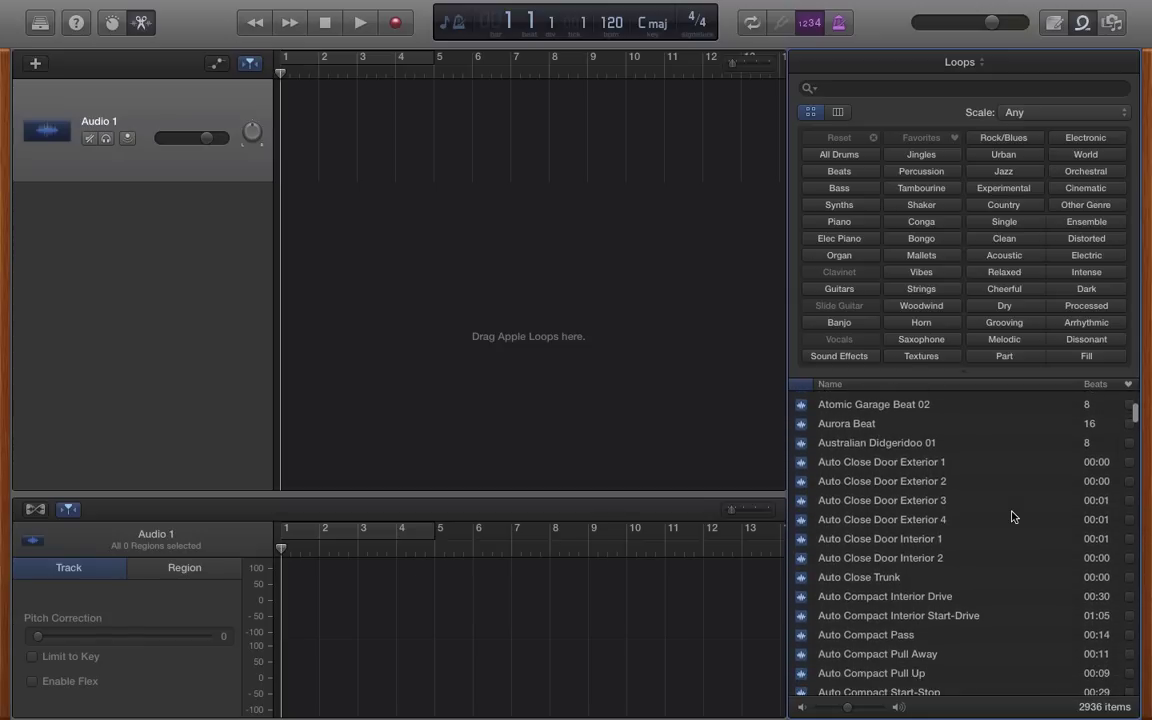
pyautogui.scroll(-15, 1012, 517)
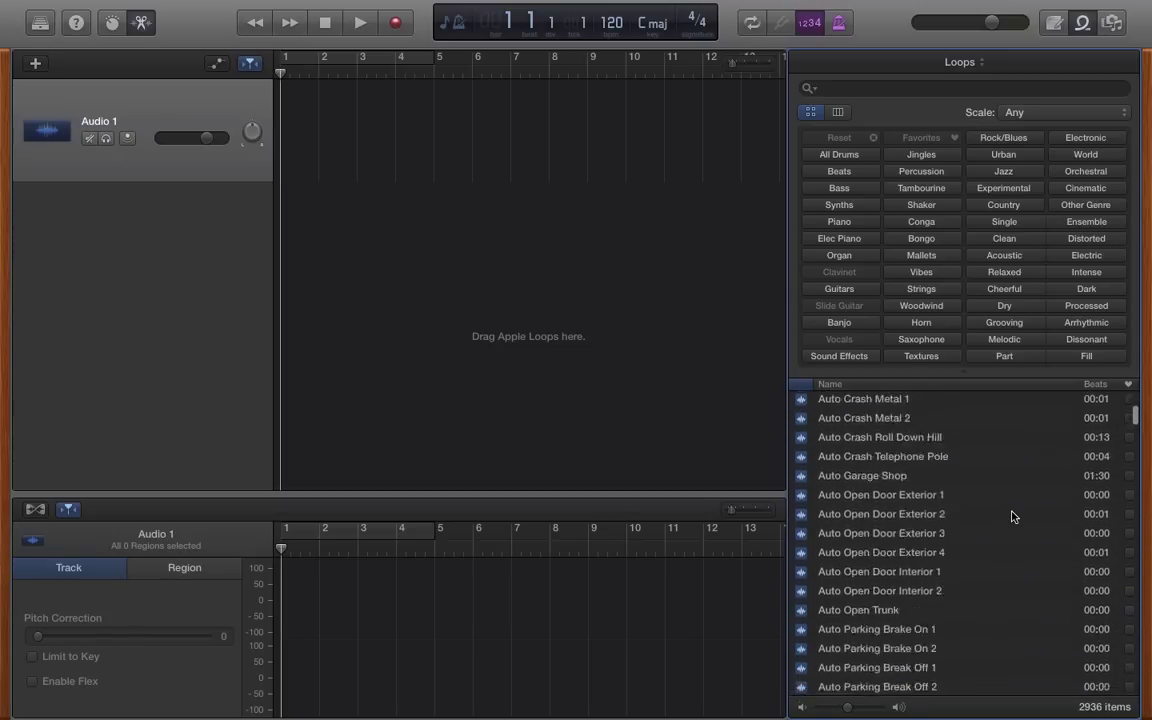
pyautogui.scroll(20, 1012, 517)
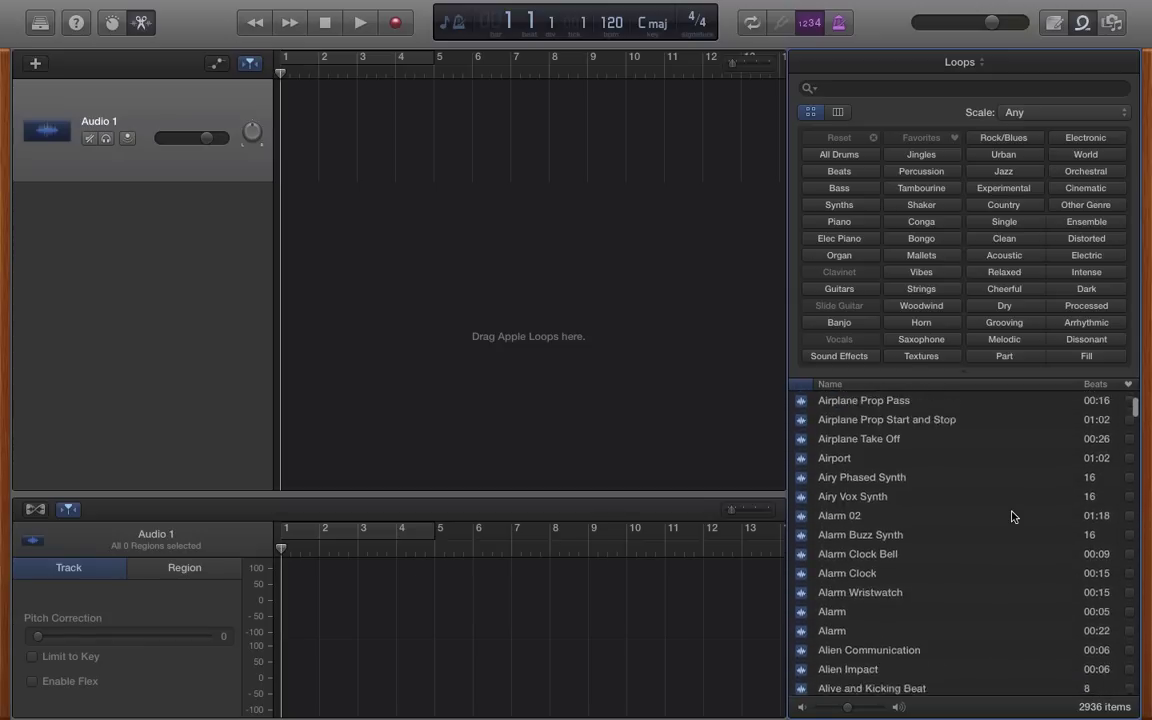
# Filter to the 20 Piano loops, preview Brooklyn Noir Piano and Upbeat Electric Piano 05, and play/stop
pyautogui.click(830, 222)
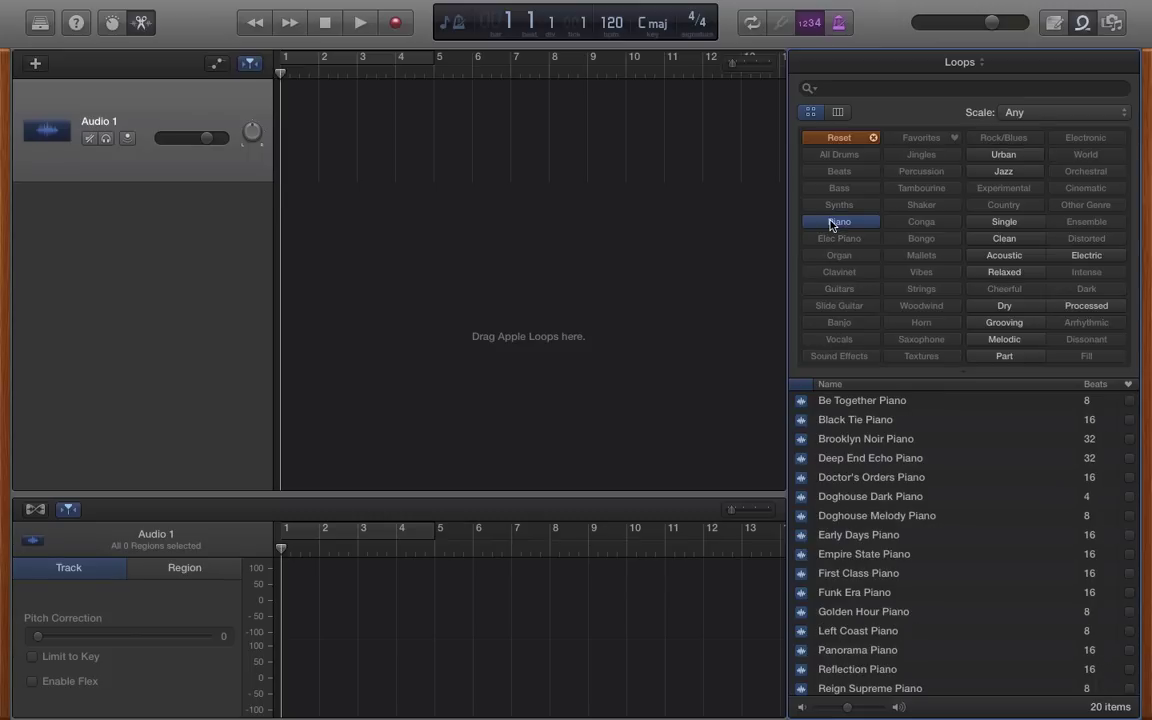
pyautogui.click(870, 440)
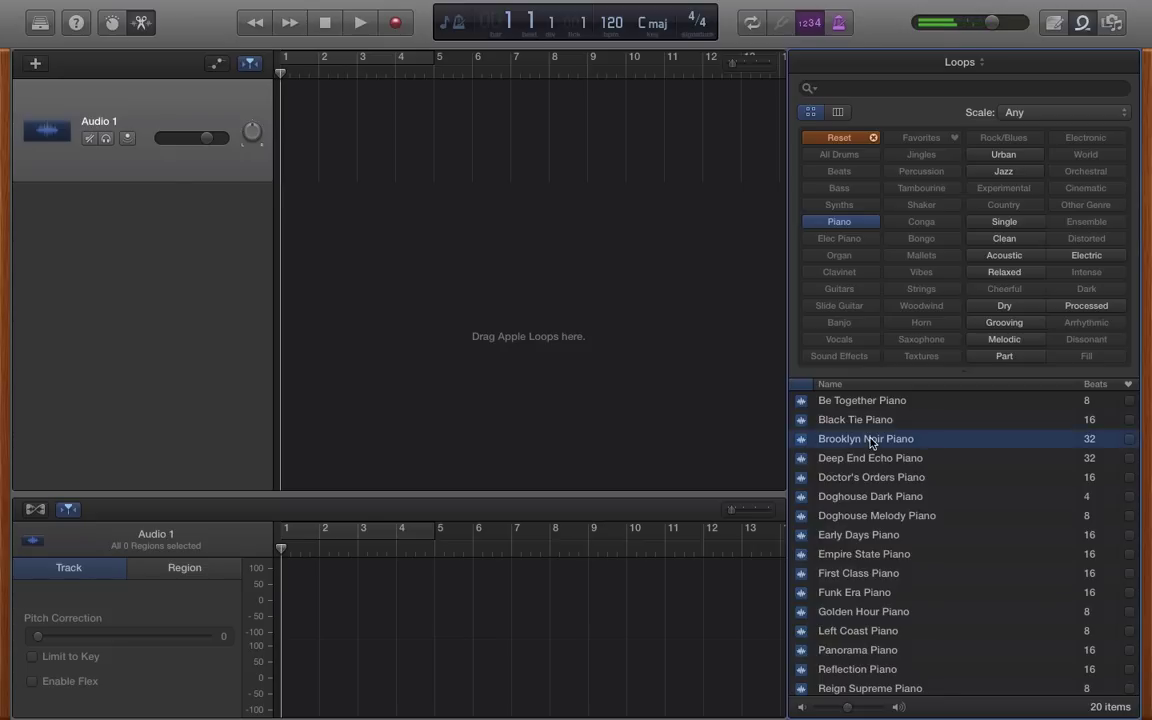
pyautogui.scroll(-5, 880, 508)
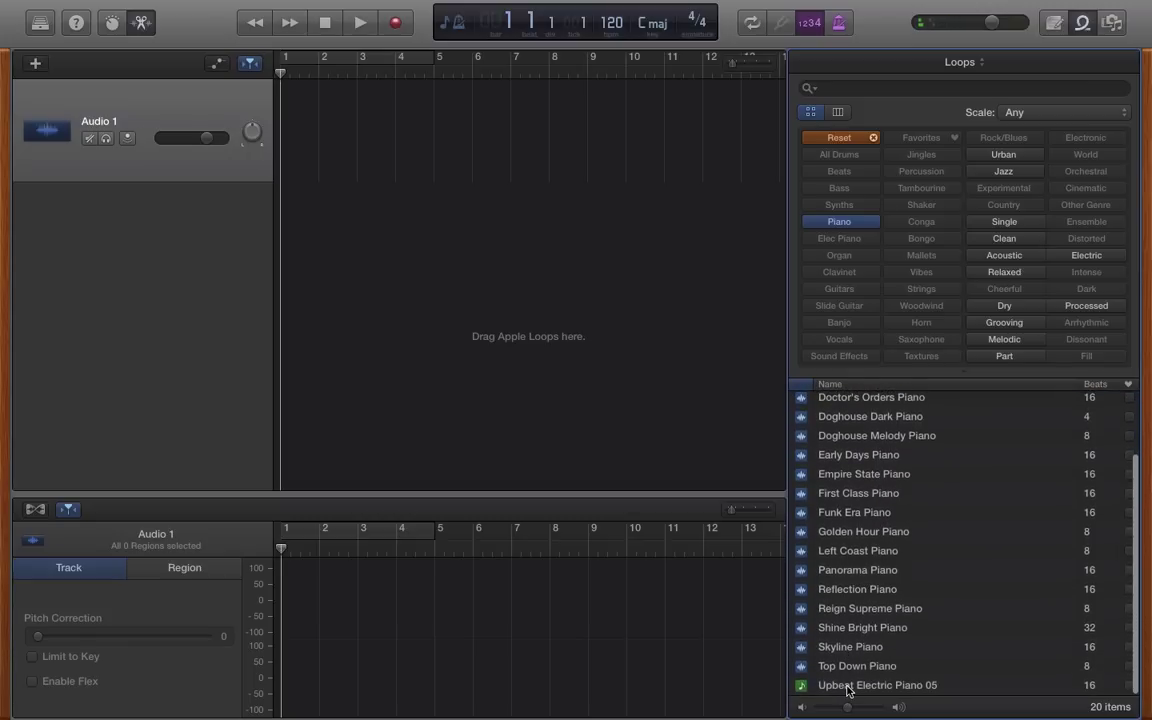
pyautogui.click(847, 686)
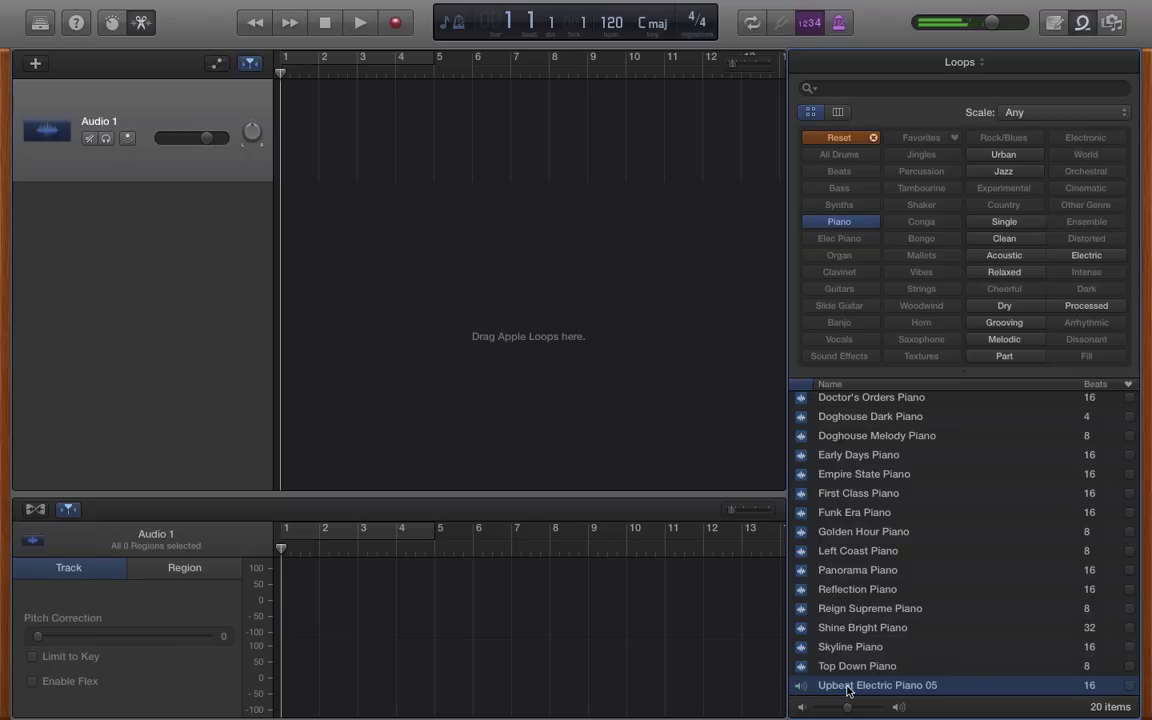
pyautogui.press('space')
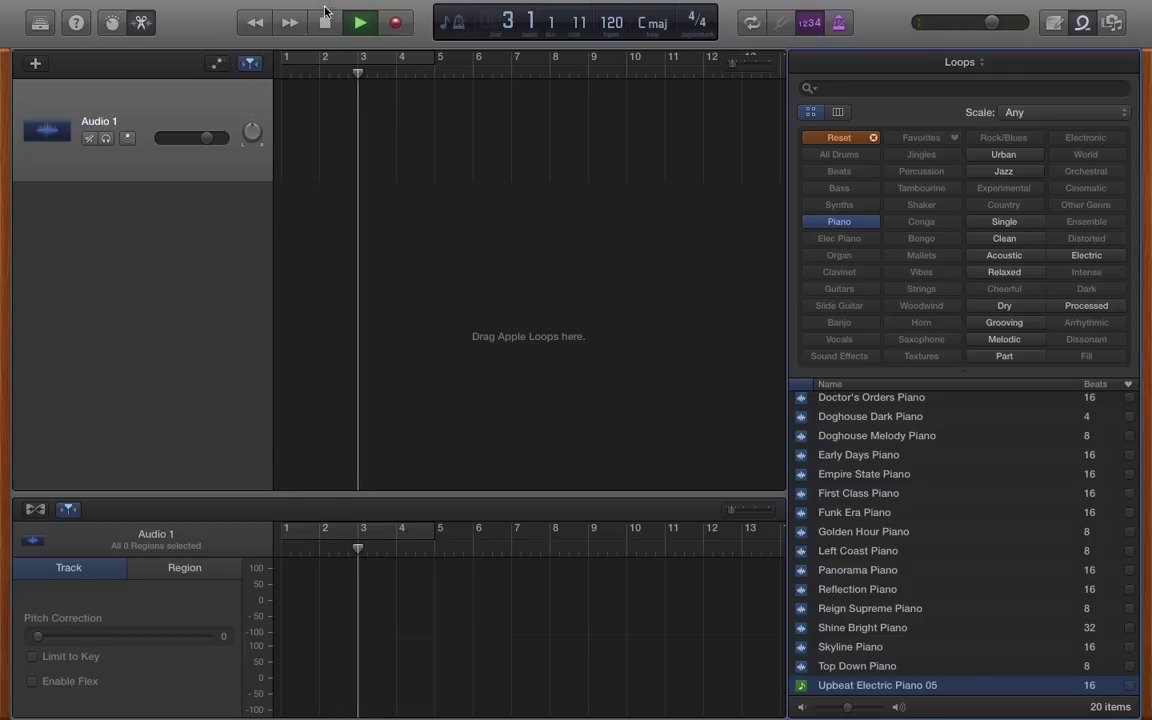
pyautogui.press('space')
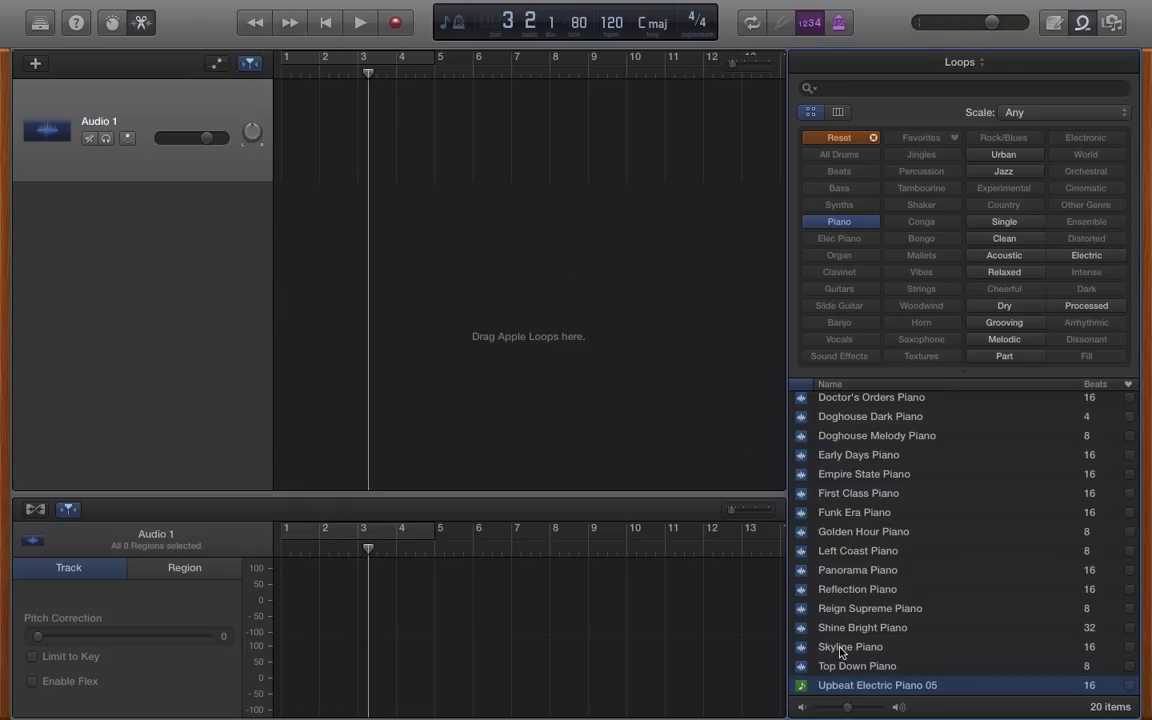
# Drop Upbeat Electric Piano 05 onto a new EVP88 Default track and move its region to bar 8
pyautogui.moveTo(872, 686); pyautogui.dragTo(666, 391)
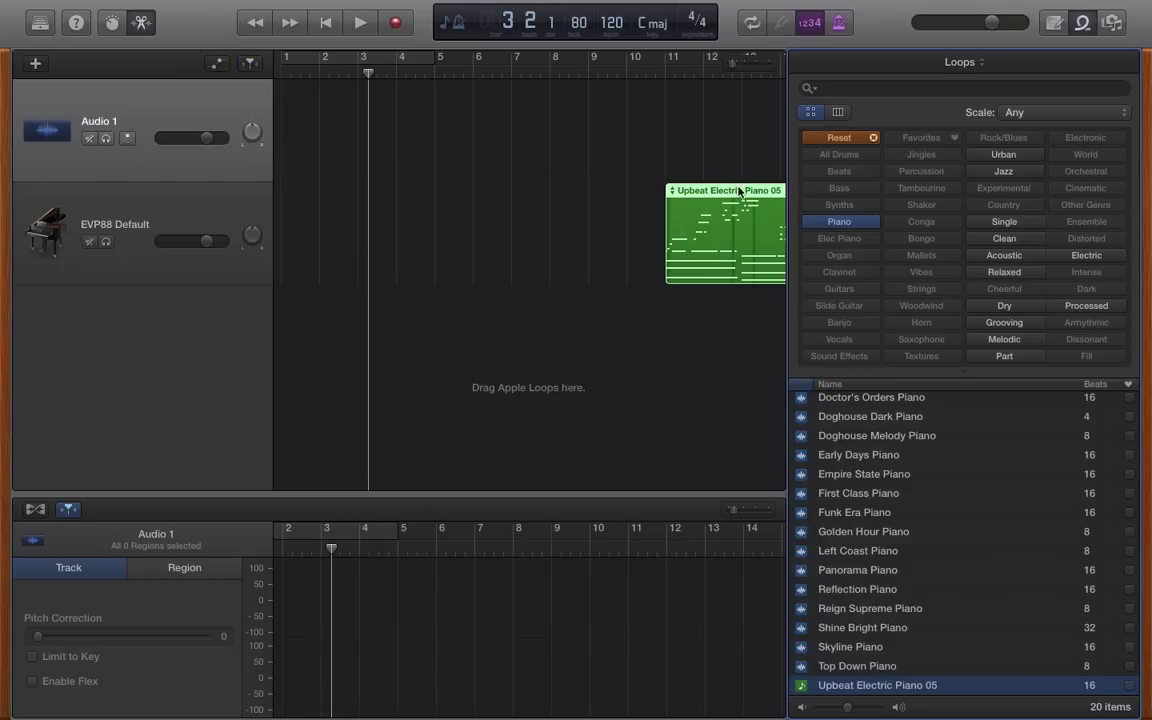
pyautogui.moveTo(740, 206); pyautogui.dragTo(622, 204)
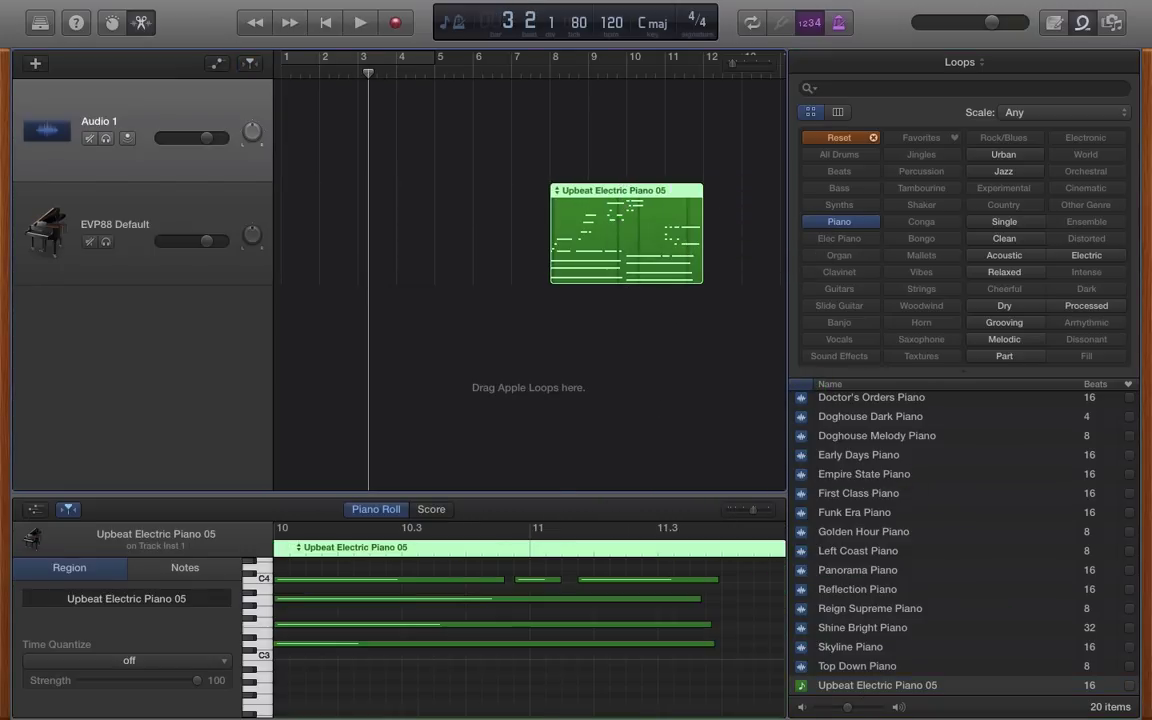
# Switch to the Media Browser's Audio tab listing 156 iTunes audio items
pyautogui.click(1111, 22)
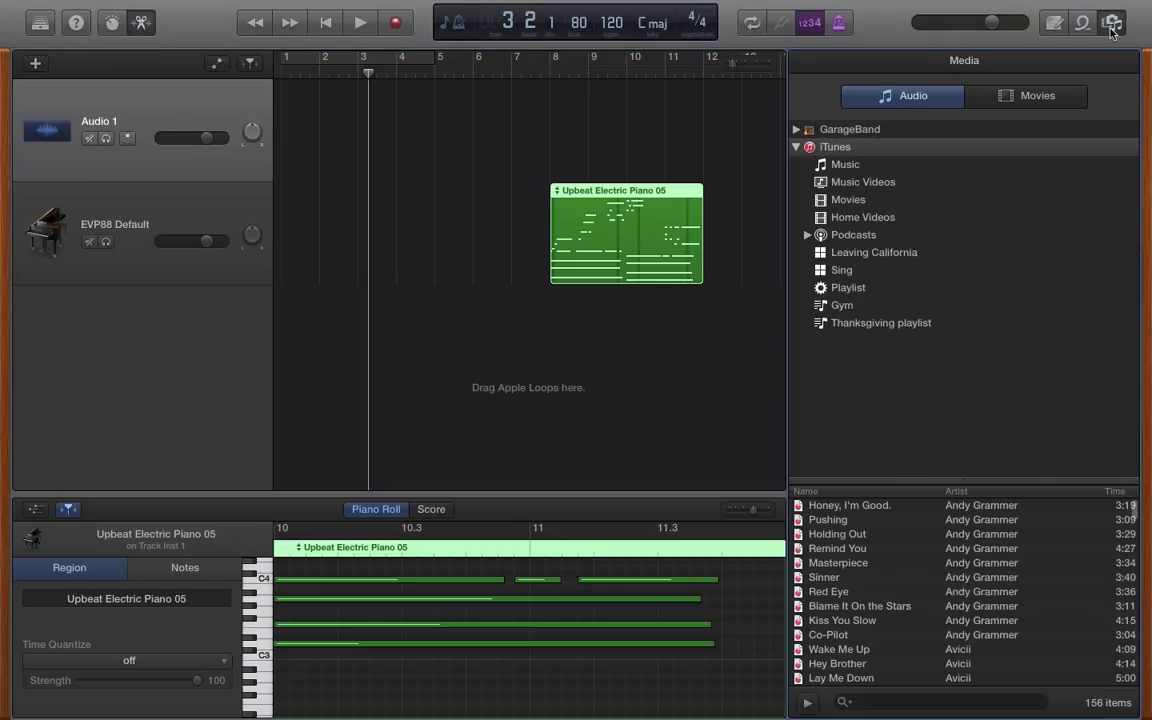